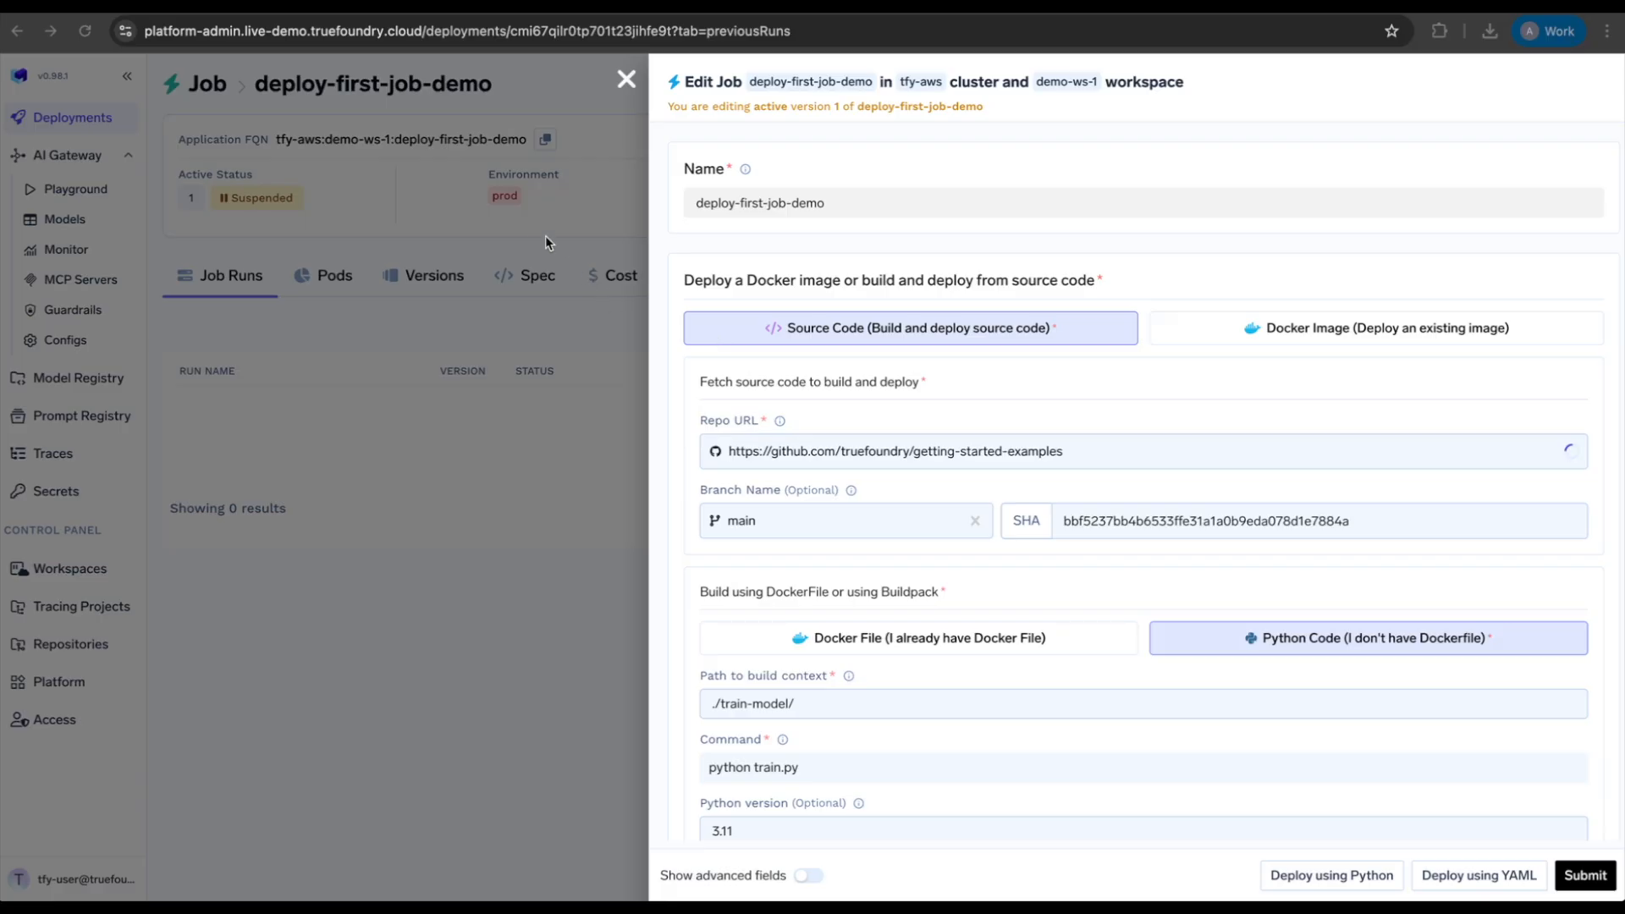
# Step: Turn on advanced fields in the job edit form
pyautogui.scroll(-10, 927, 419)
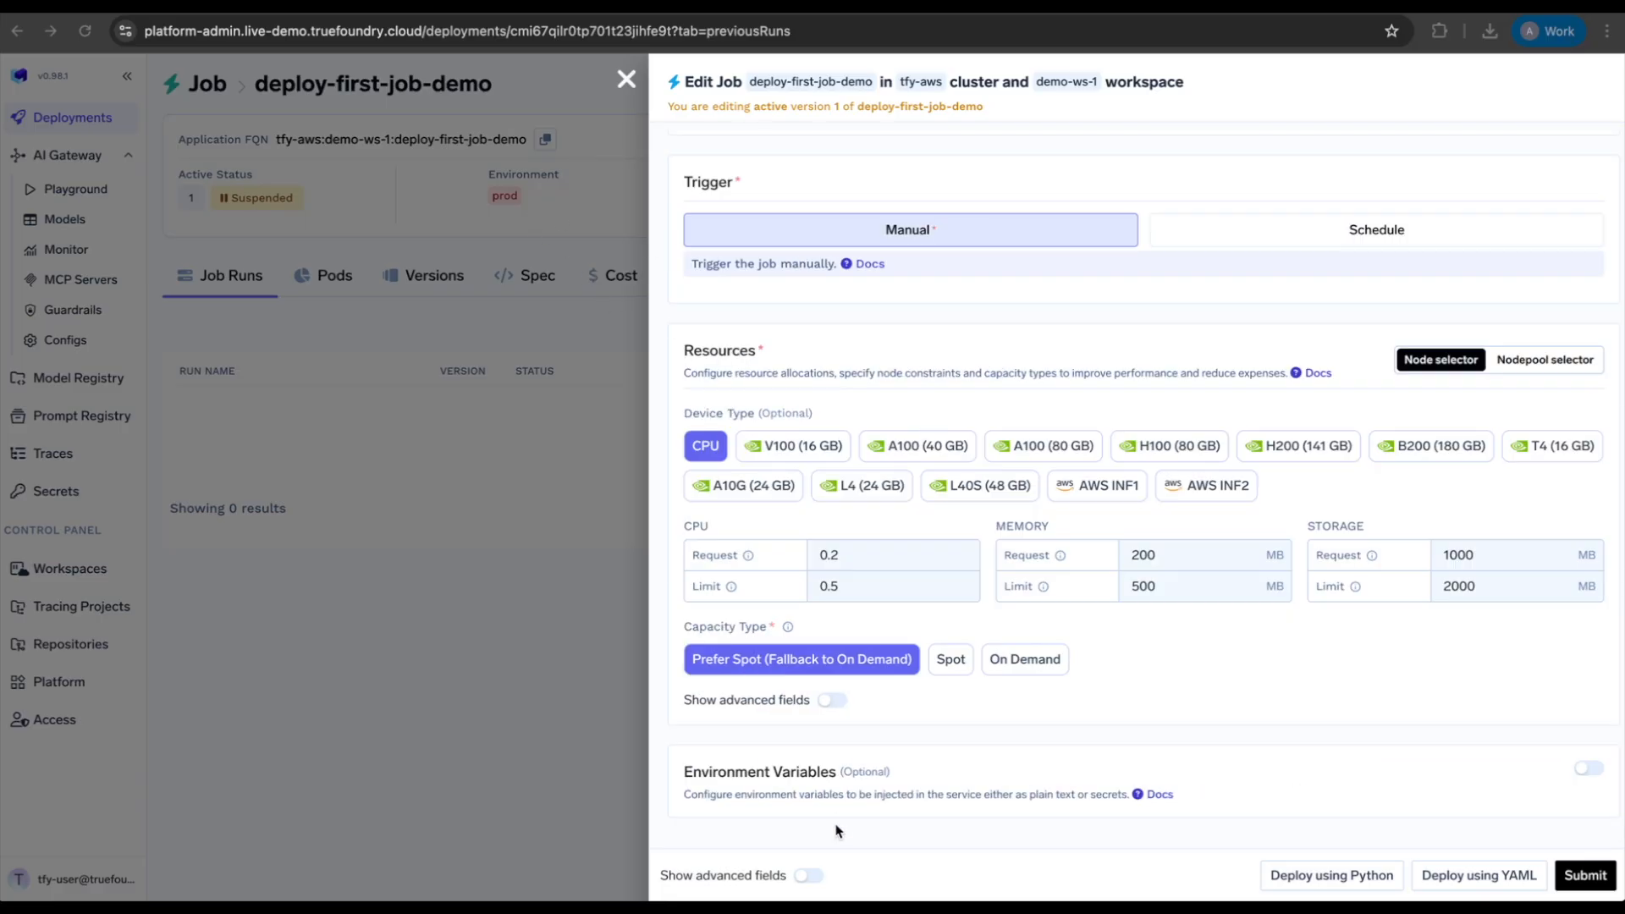
pyautogui.scroll(1, 833, 836)
pyautogui.click(810, 880)
pyautogui.click(810, 880)
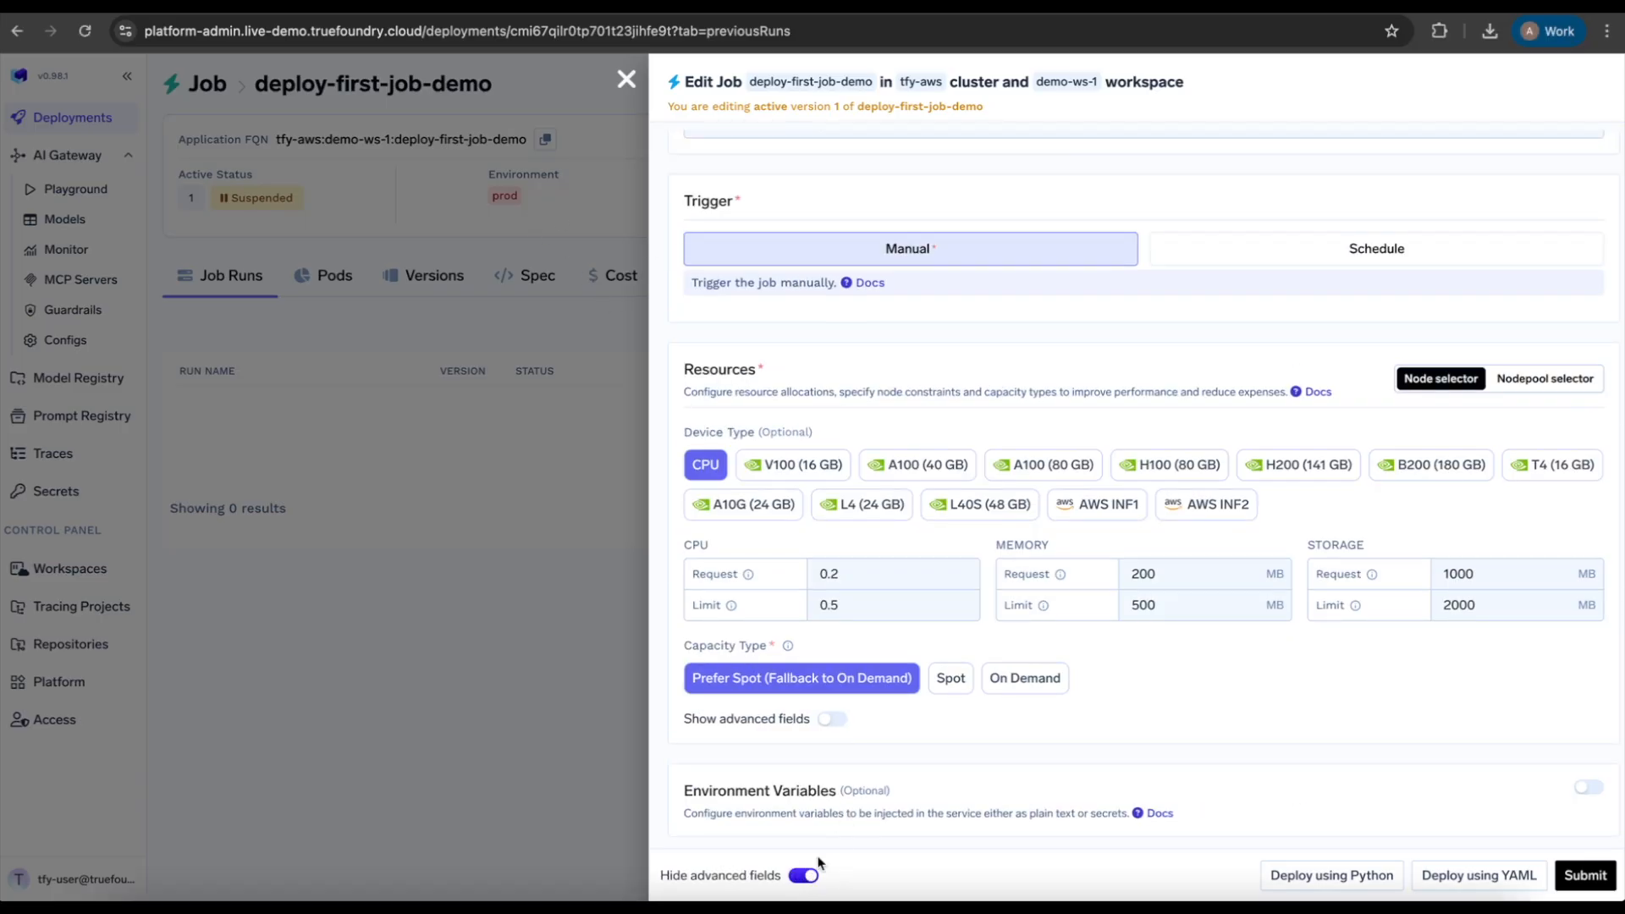
pyautogui.scroll(-4, 858, 810)
pyautogui.scroll(-1, 857, 810)
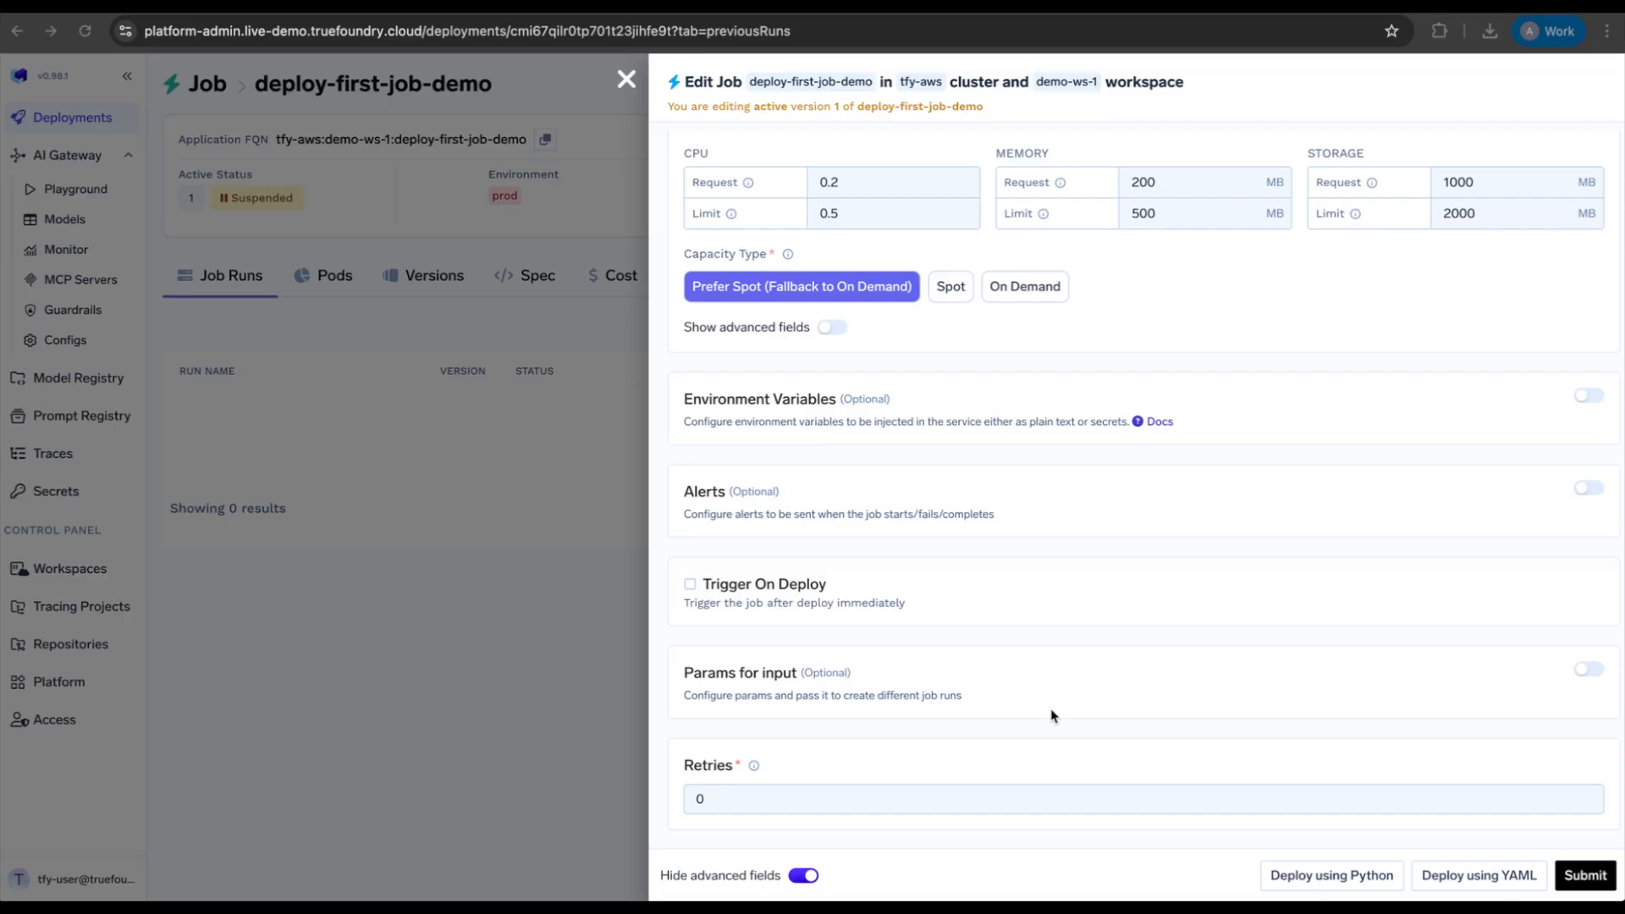
# Step: Enable Params for input, add a parameter row and name it C_val
pyautogui.click(1595, 671)
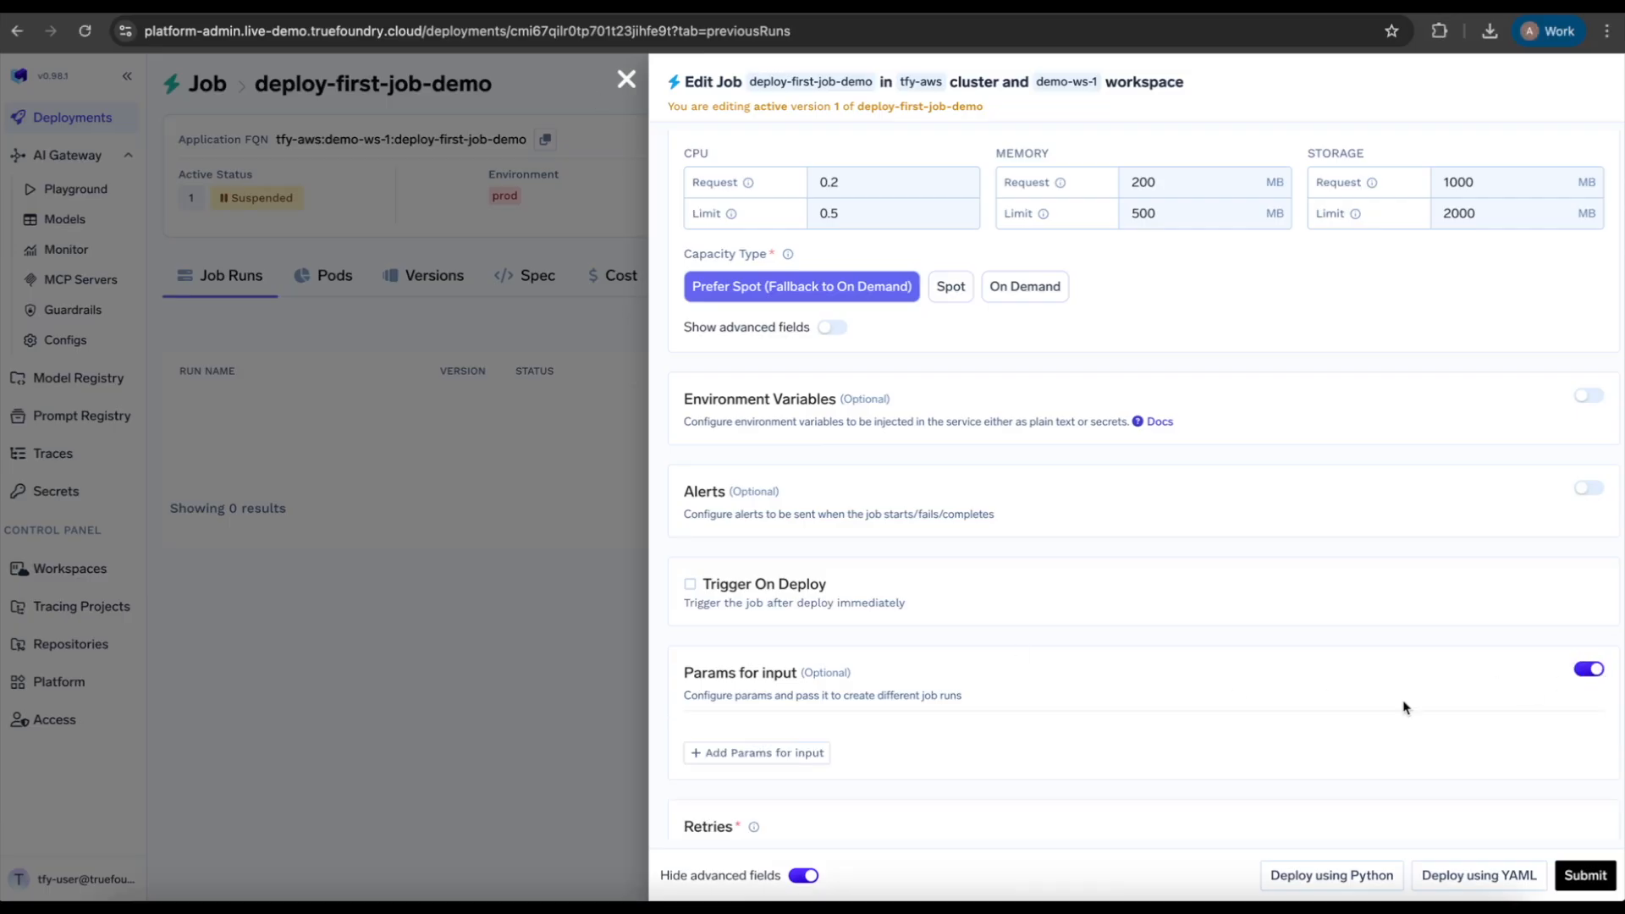
pyautogui.scroll(-1, 1309, 711)
pyautogui.click(780, 718)
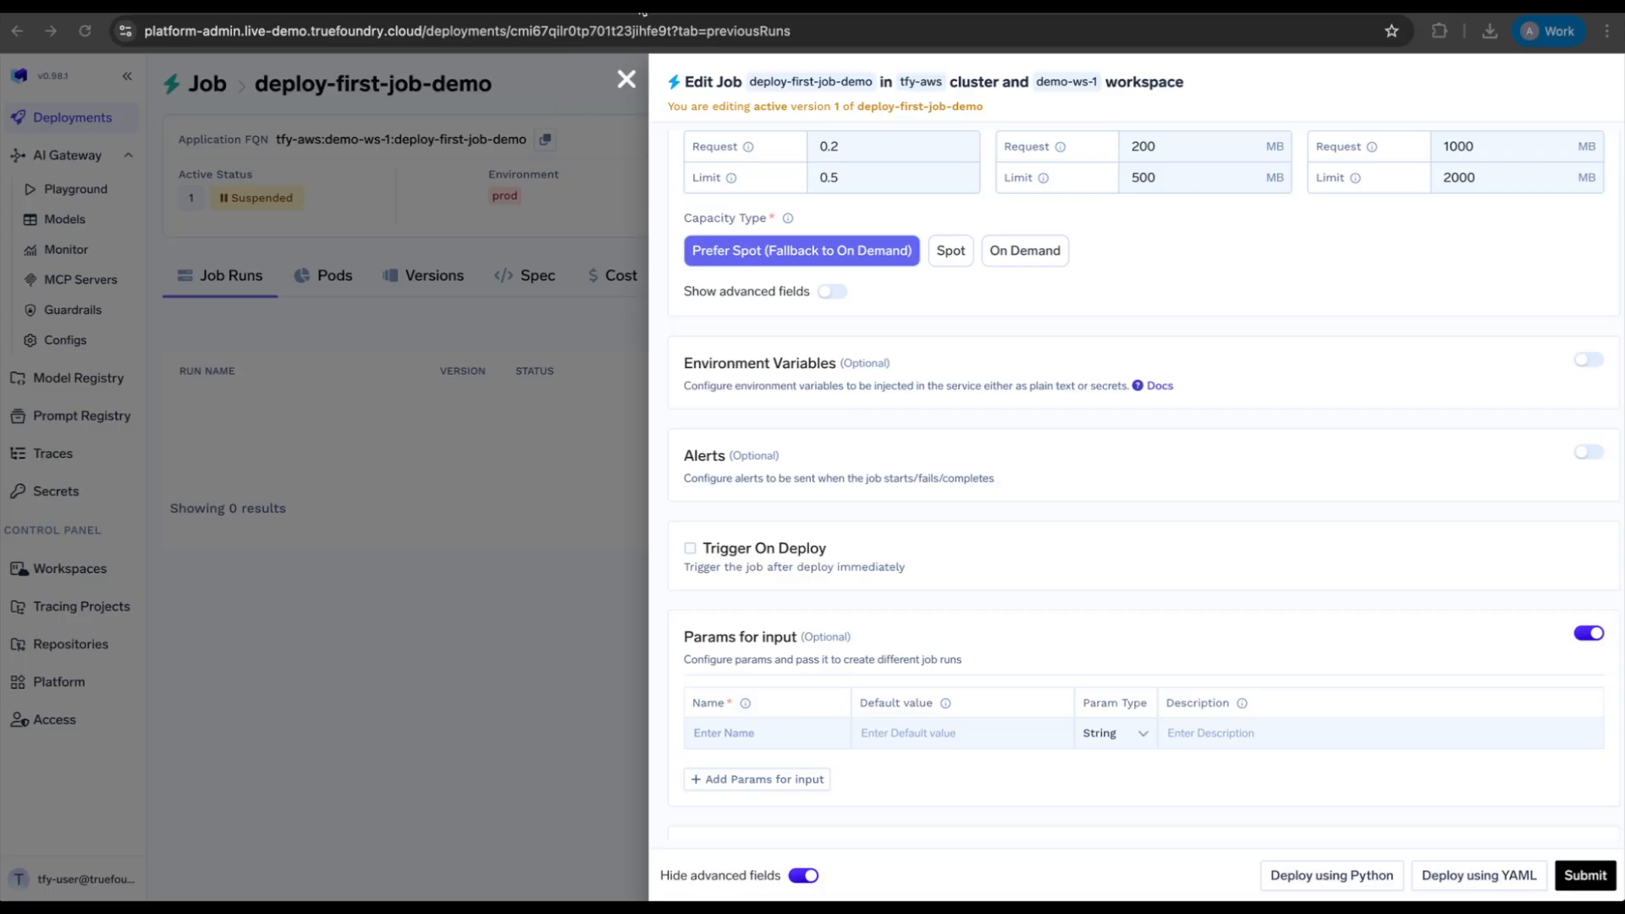
pyautogui.click(759, 734)
pyautogui.write('C_val')
pyautogui.press('Tab')
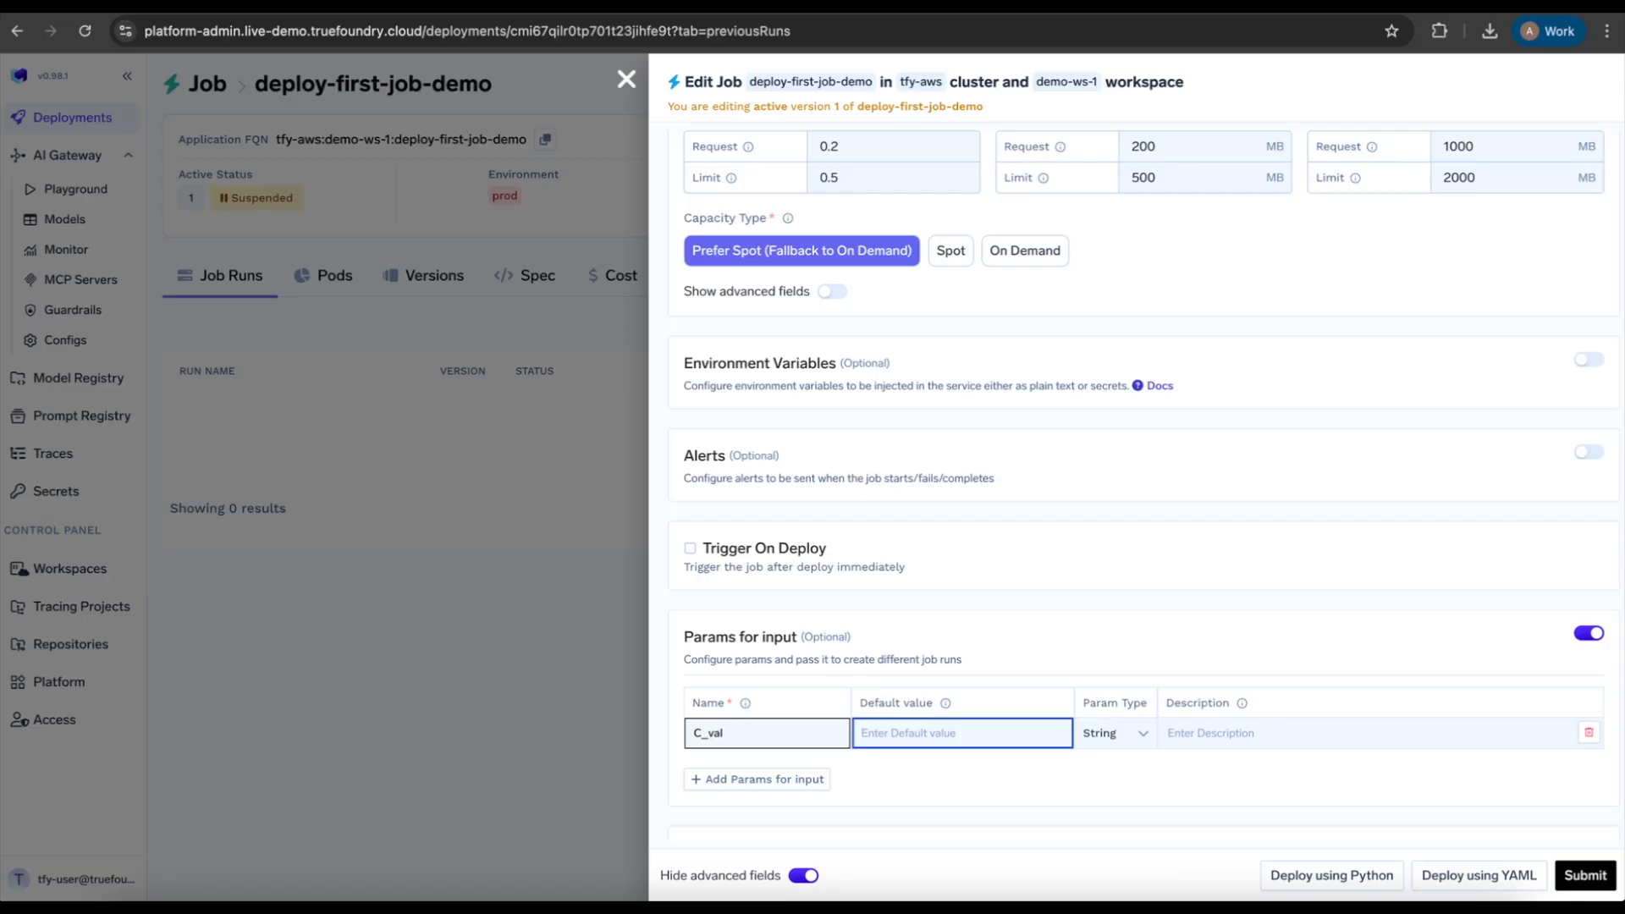
# Step: Give C_val the description 'regularization parameter value' and the default value 1
pyautogui.write('regularization parameter value')
pyautogui.press('Tab')
pyautogui.press('Tab')
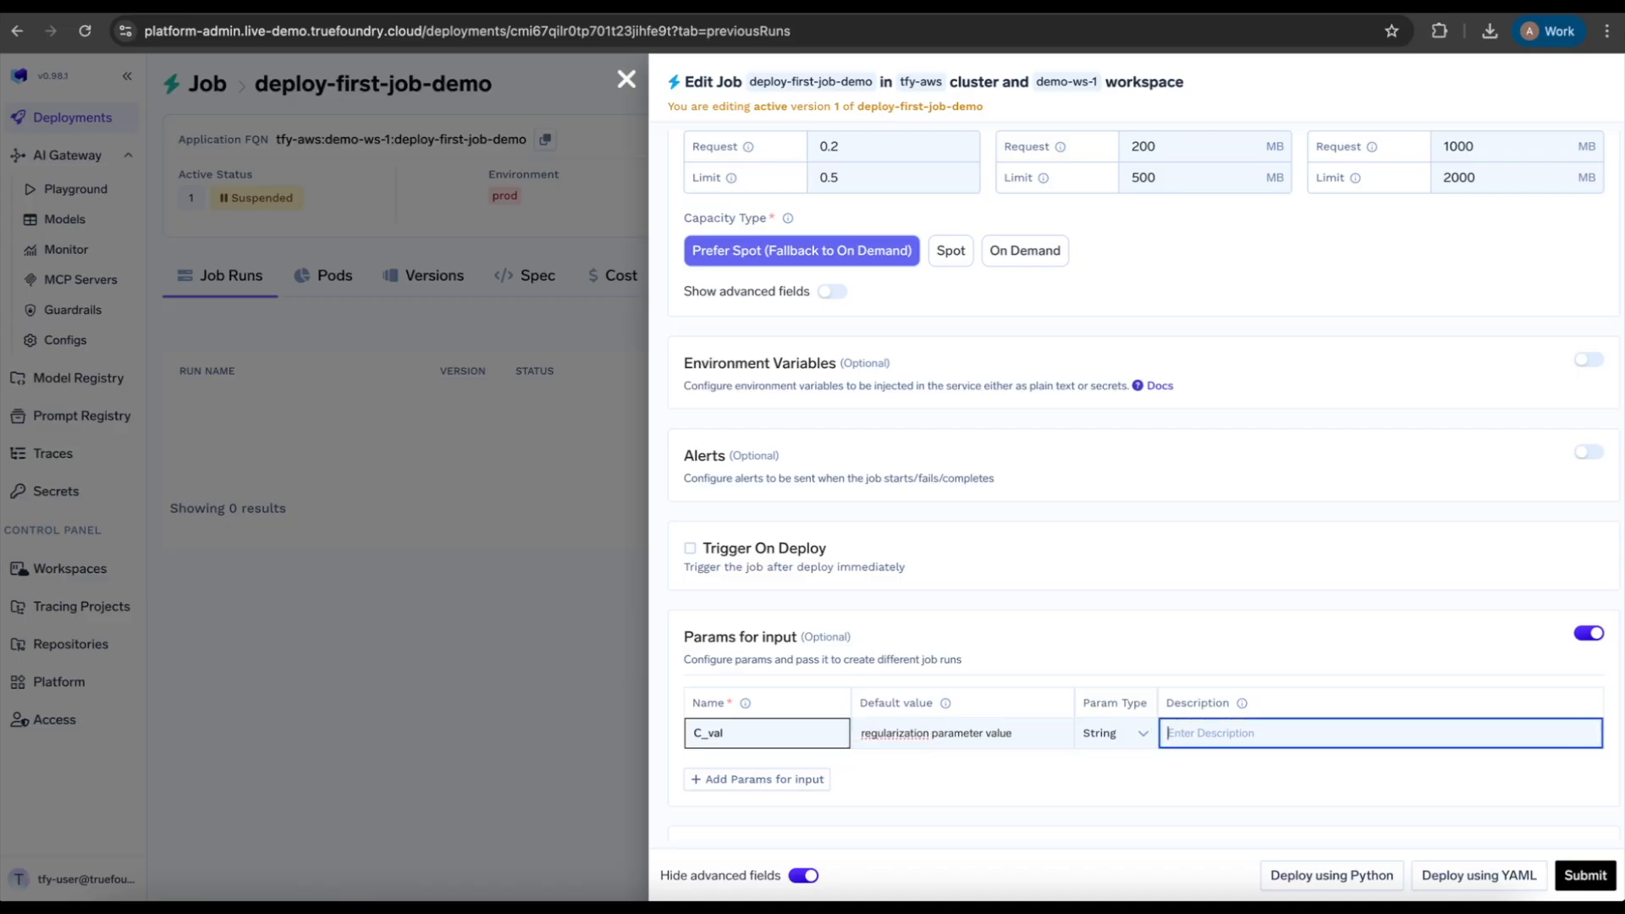
pyautogui.click(974, 735)
pyautogui.hotkey('ctrl', 'a')
pyautogui.hotkey('ctrl', 'x')
pyautogui.click(1229, 728)
pyautogui.hotkey('ctrl', 'v')
pyautogui.click(1019, 733)
pyautogui.write('1')
# Step: Add a second parameter named Kernel with default value rbf
pyautogui.click(804, 780)
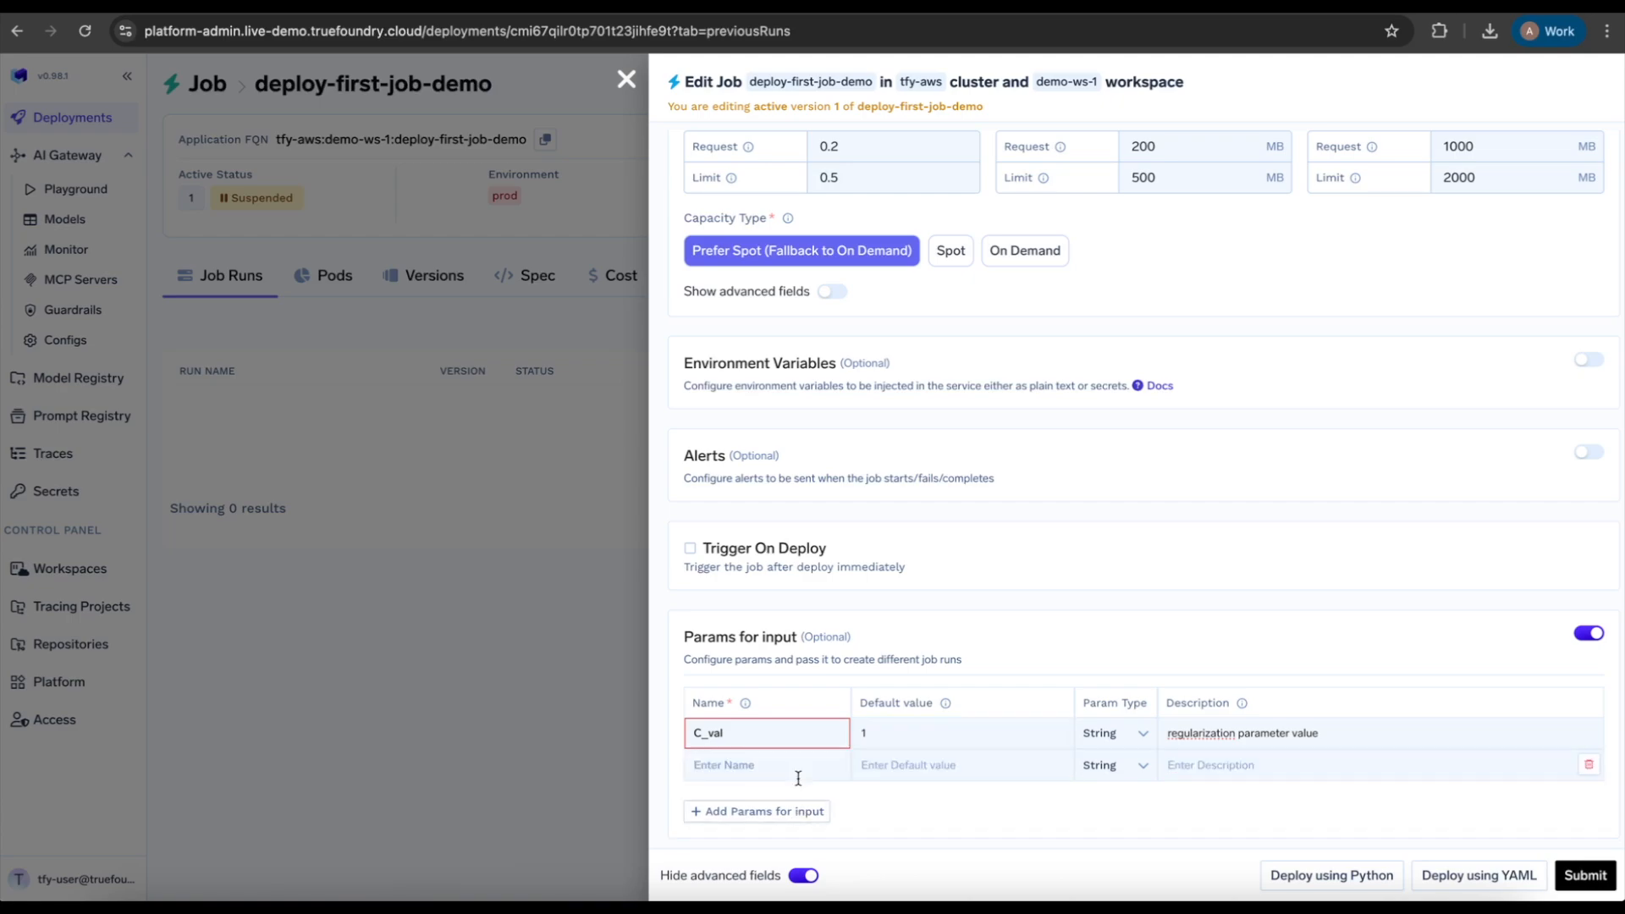
pyautogui.click(781, 769)
pyautogui.write('Kernel')
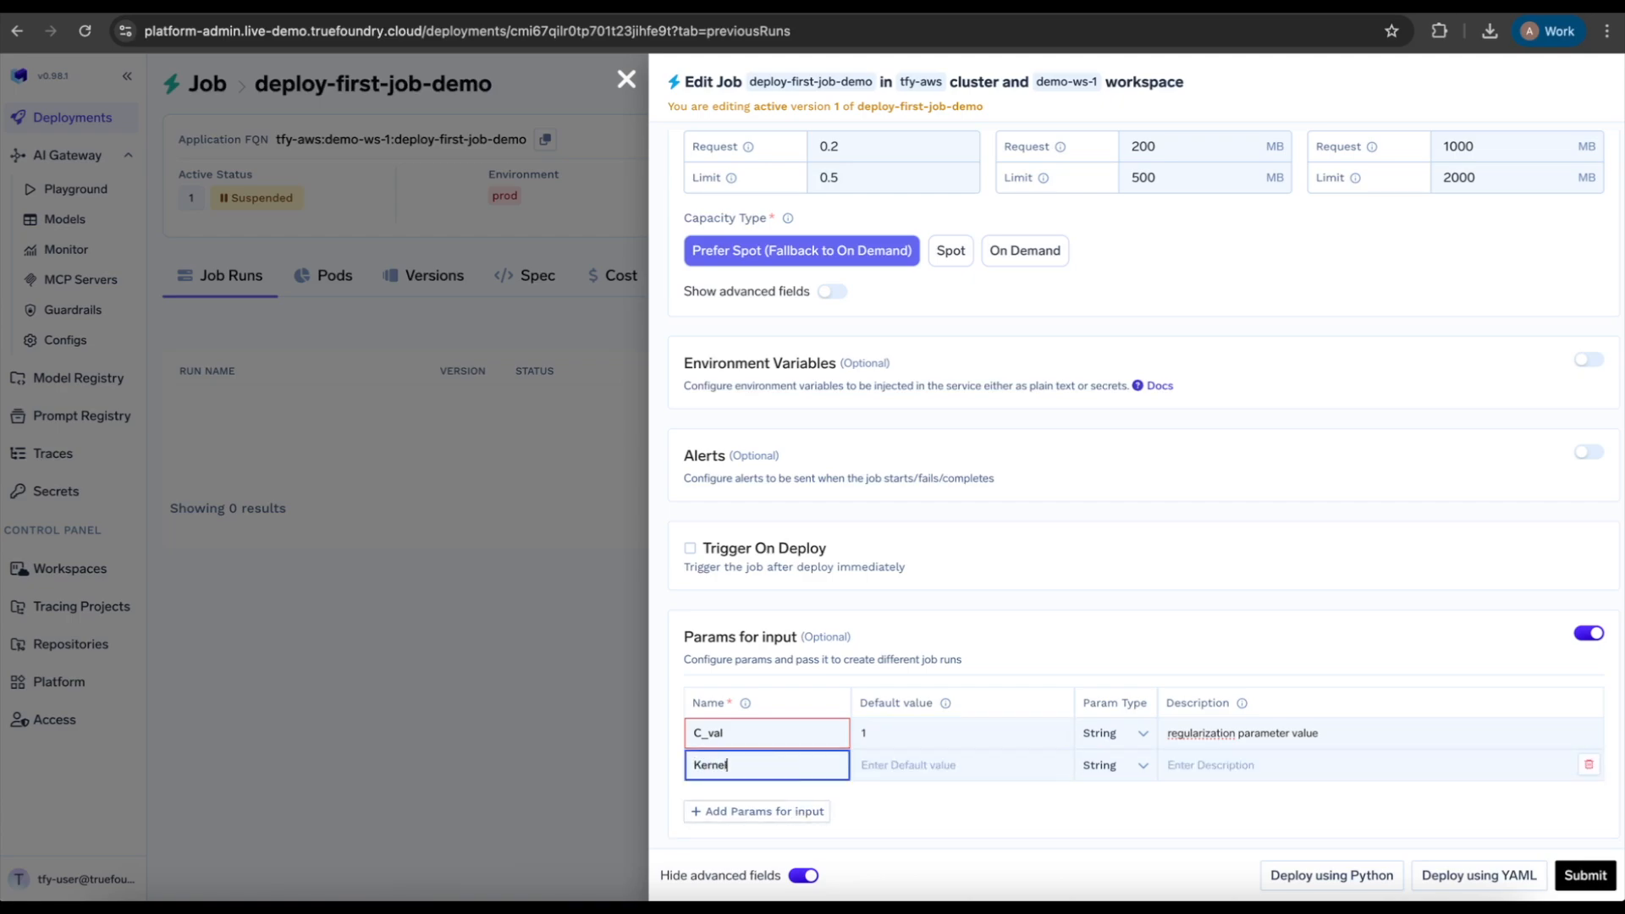
pyautogui.click(930, 769)
pyautogui.write('rbf')
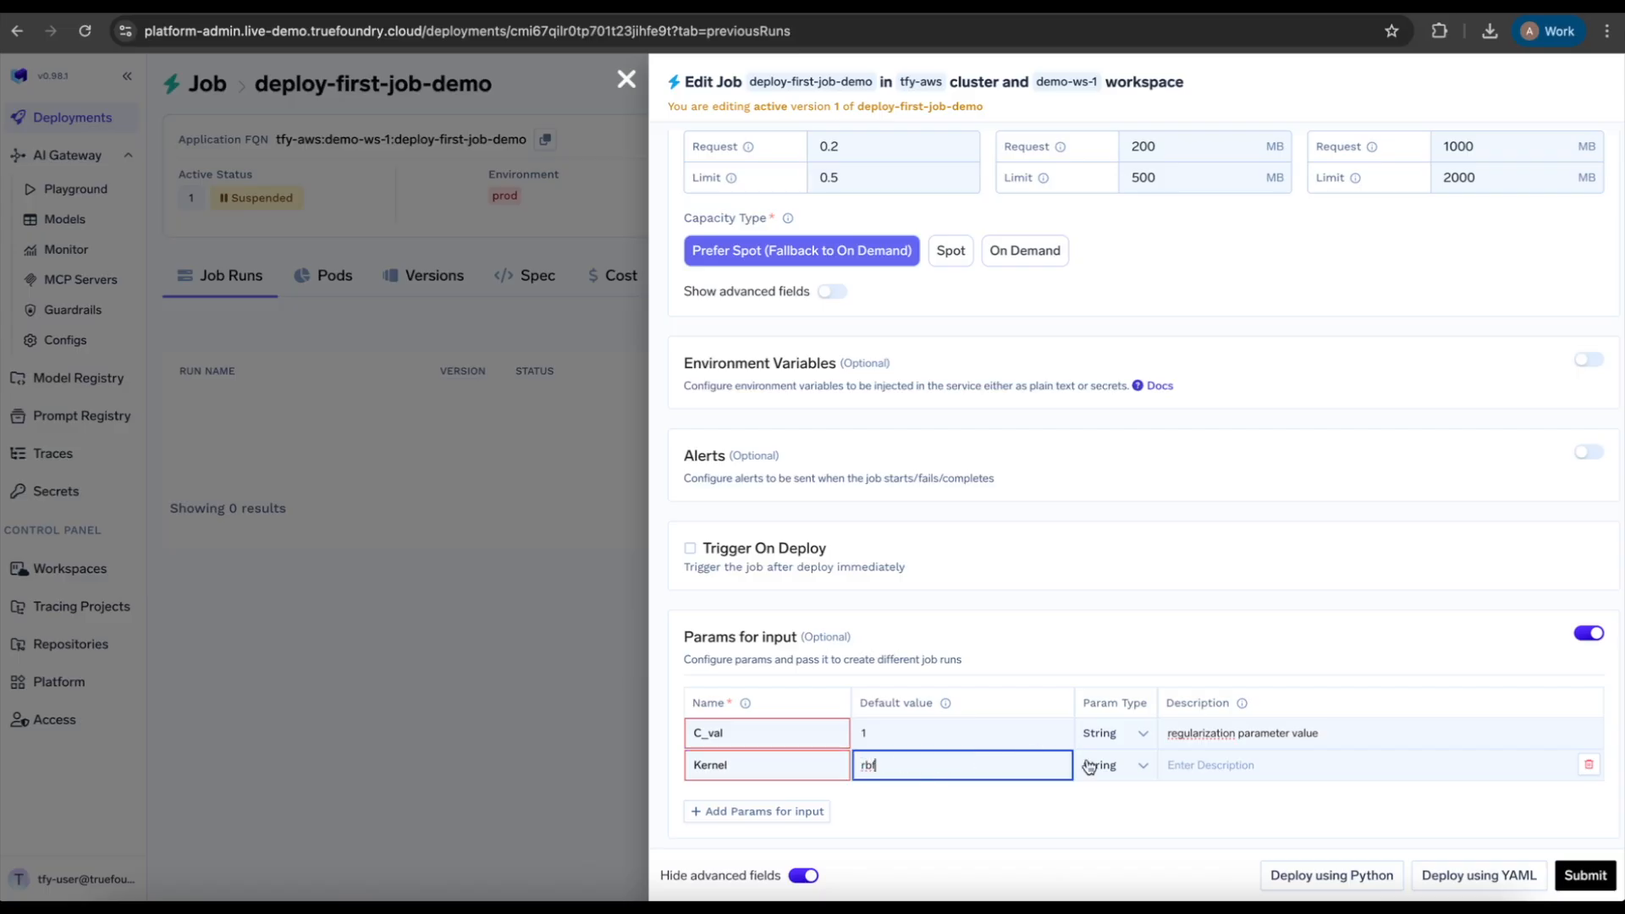
pyautogui.click(1199, 764)
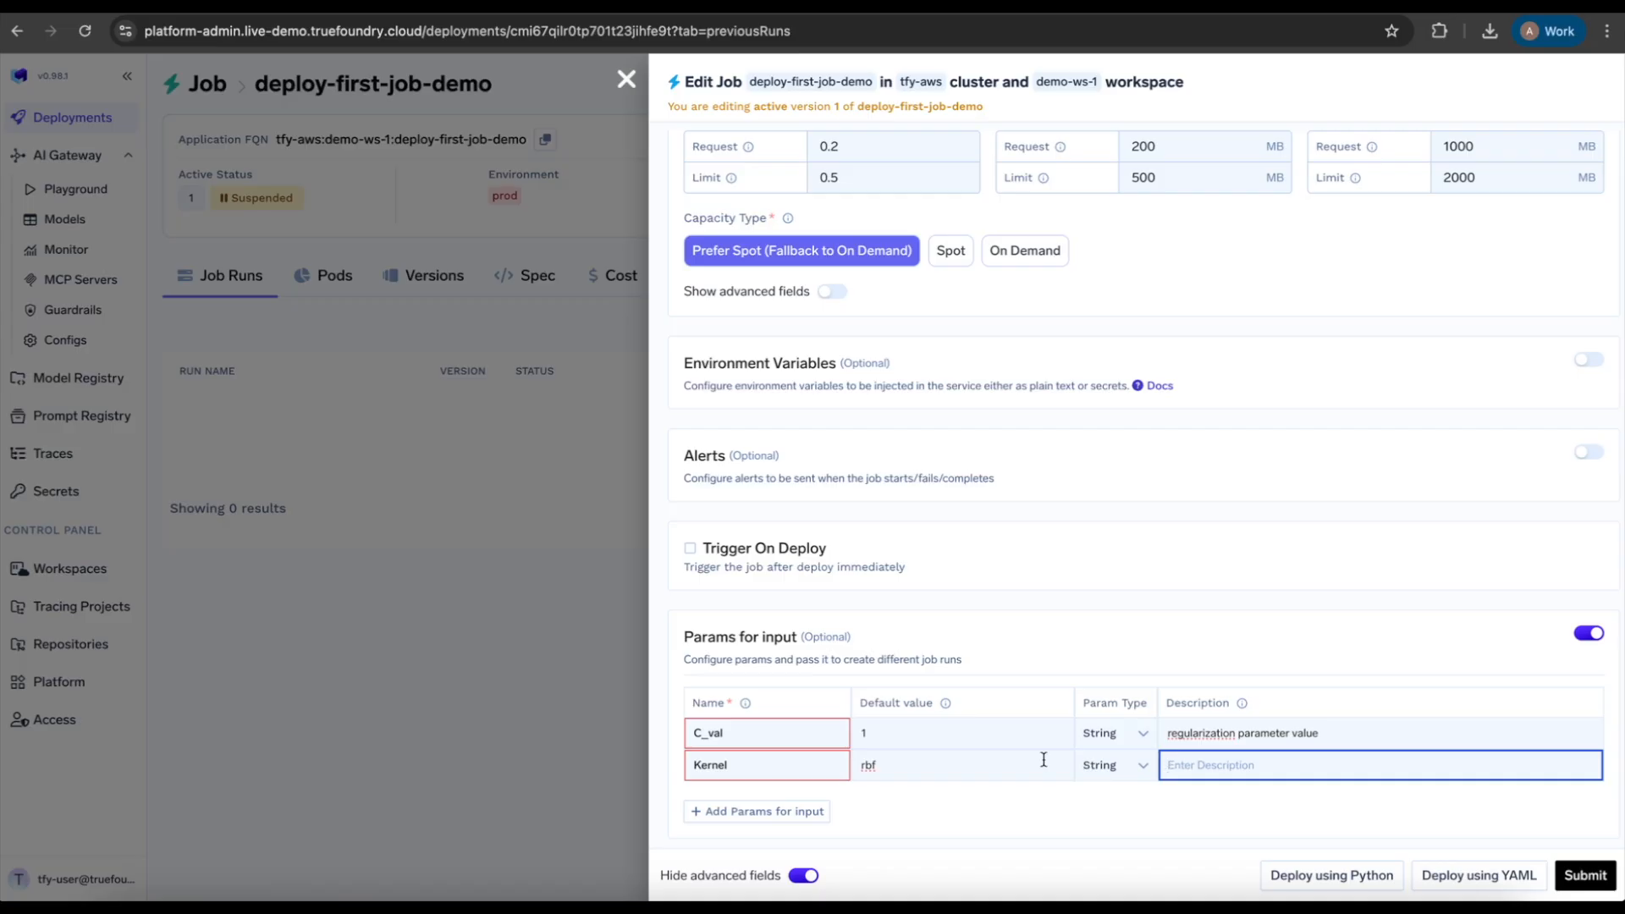
# Step: Append '--C {{c_val}} --kernel {{kernel}}' to the build command 'python train.py'
pyautogui.scroll(-1, 1044, 759)
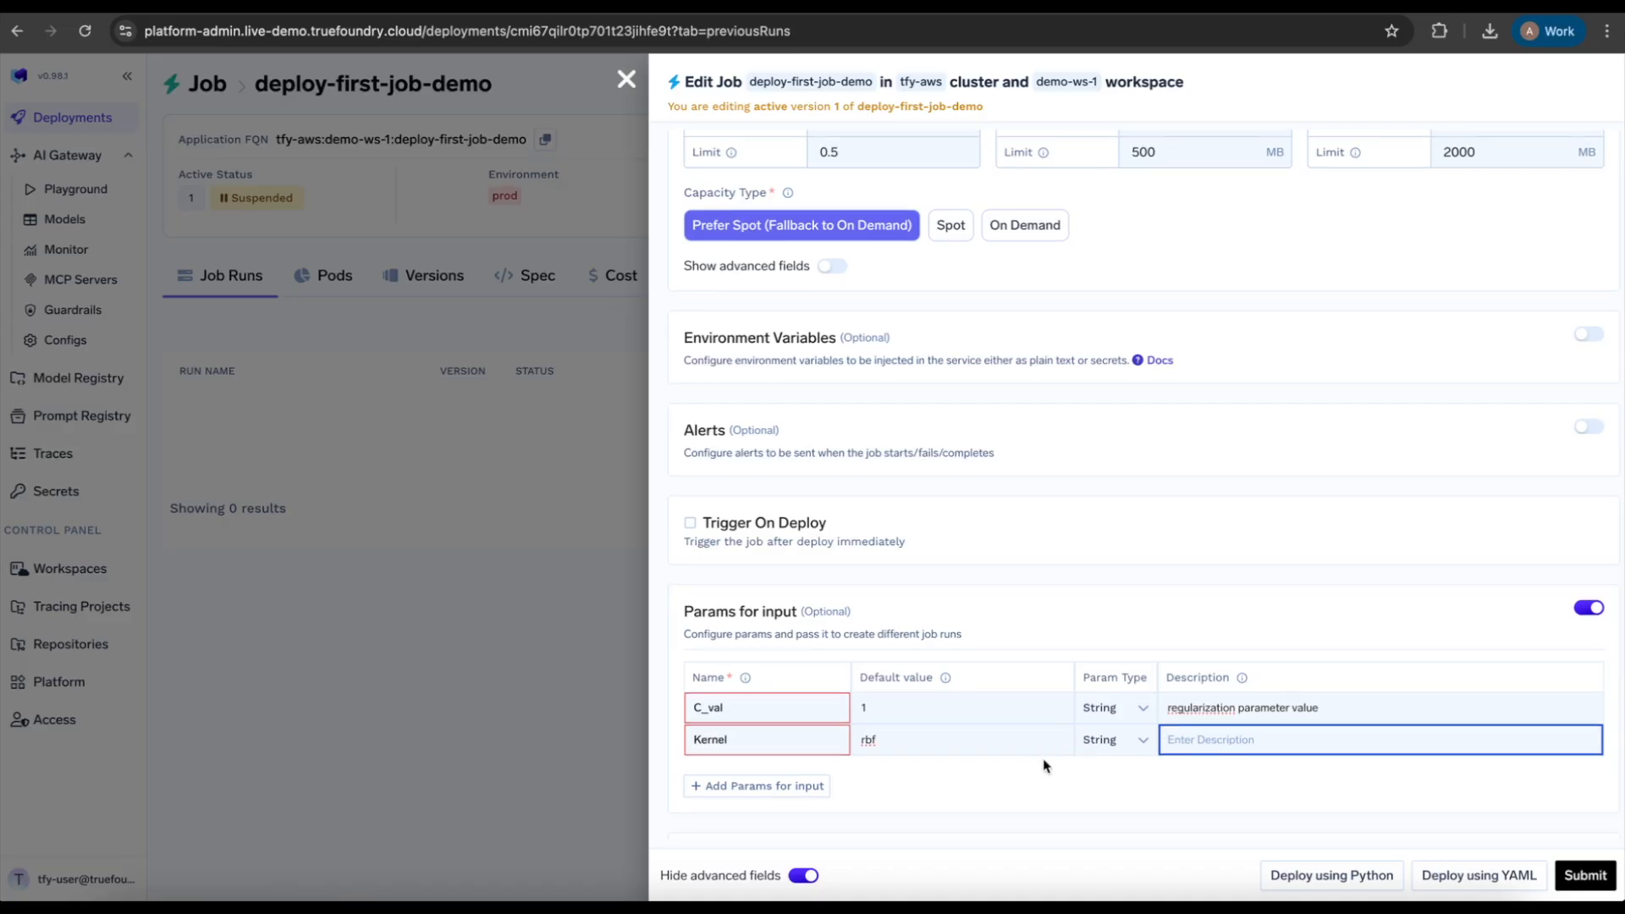
pyautogui.scroll(5, 1044, 766)
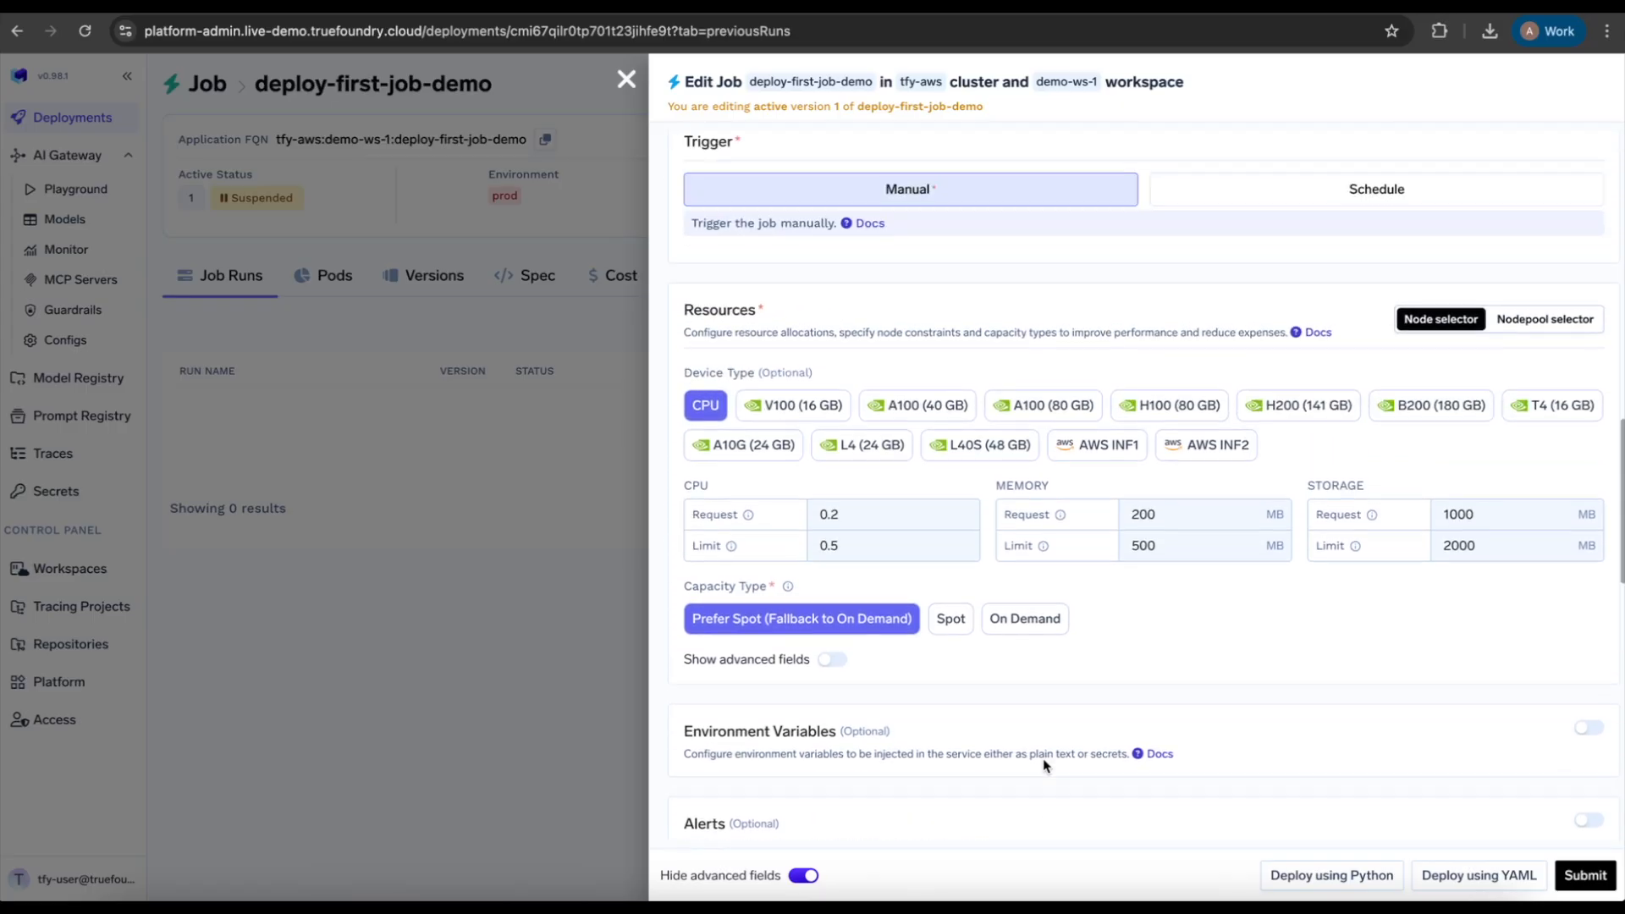
pyautogui.scroll(7, 1044, 765)
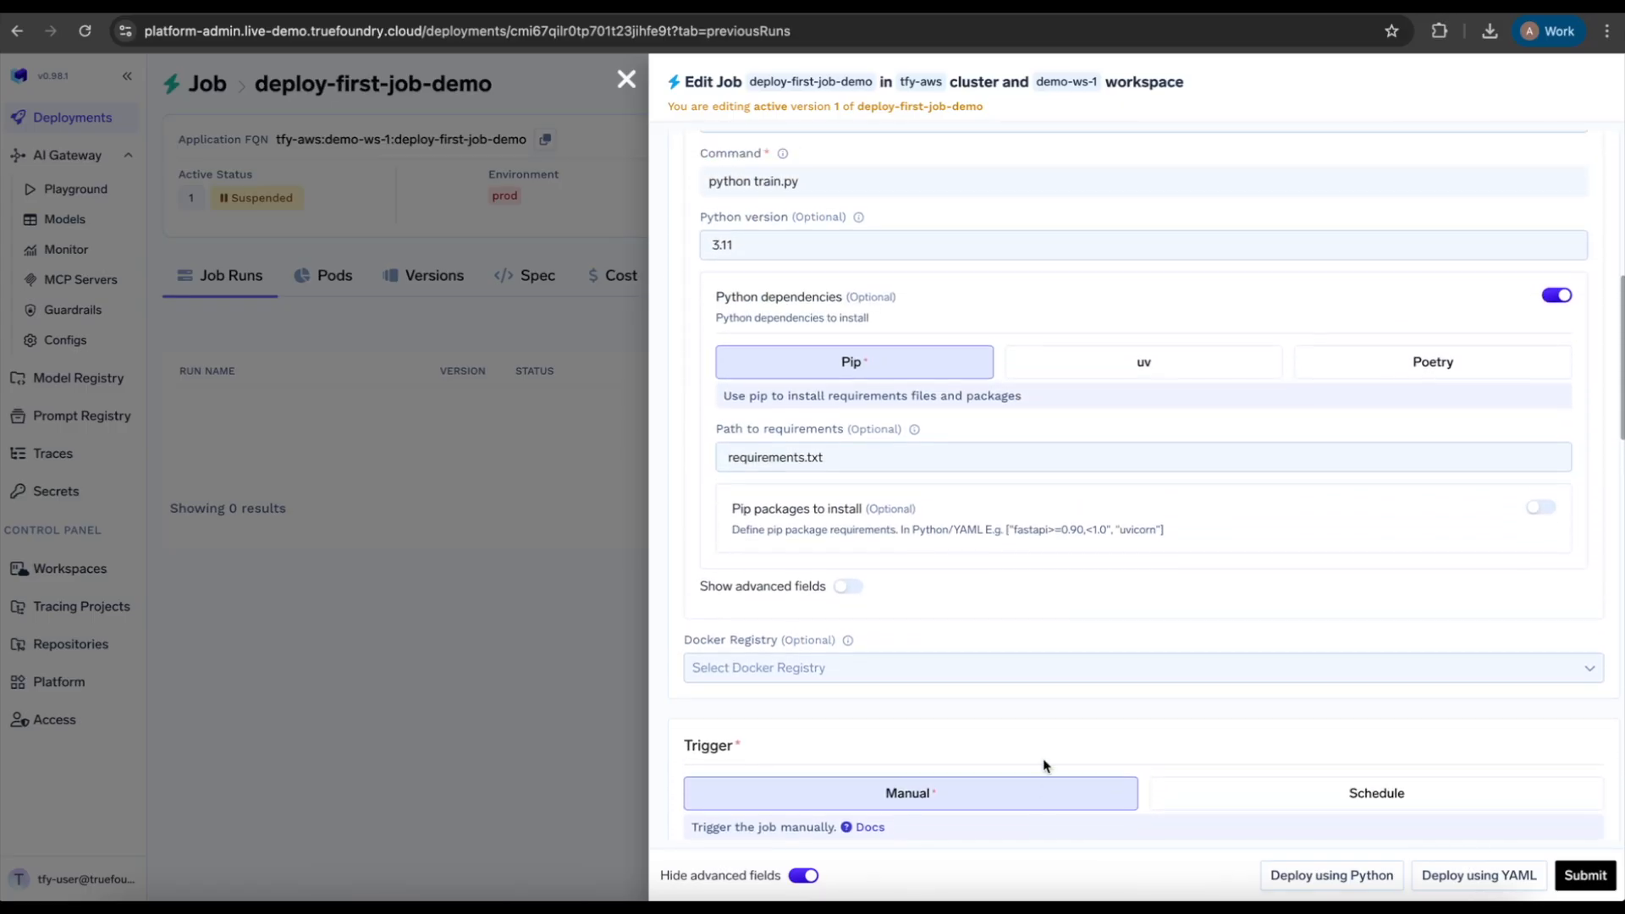
pyautogui.scroll(6, 1043, 765)
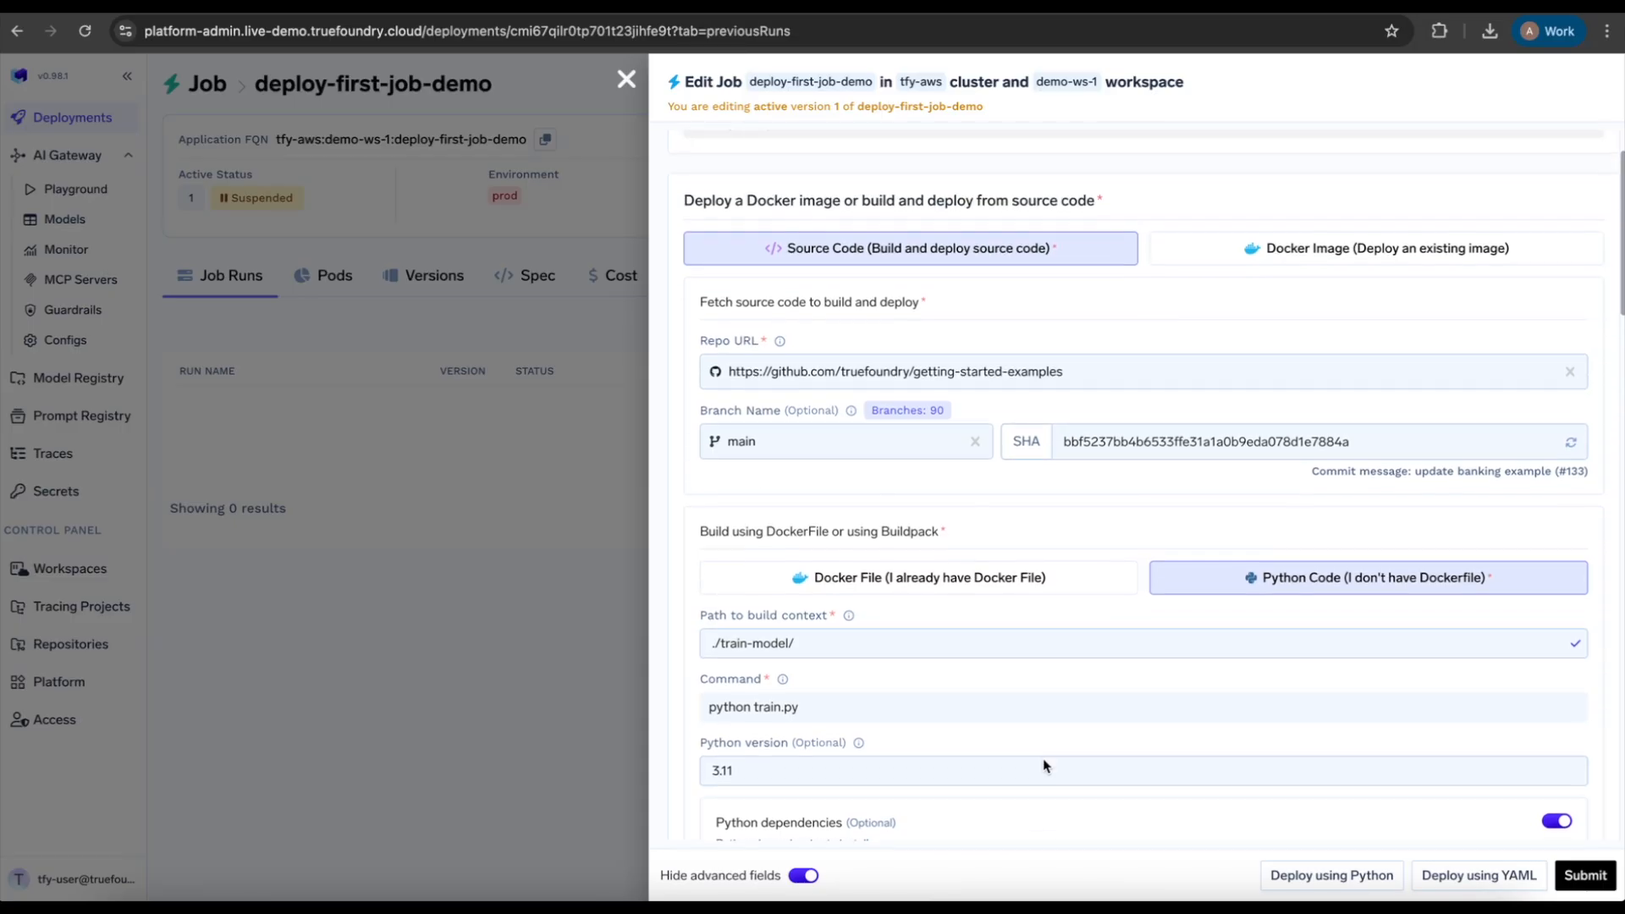
pyautogui.click(833, 711)
pyautogui.write('--C')
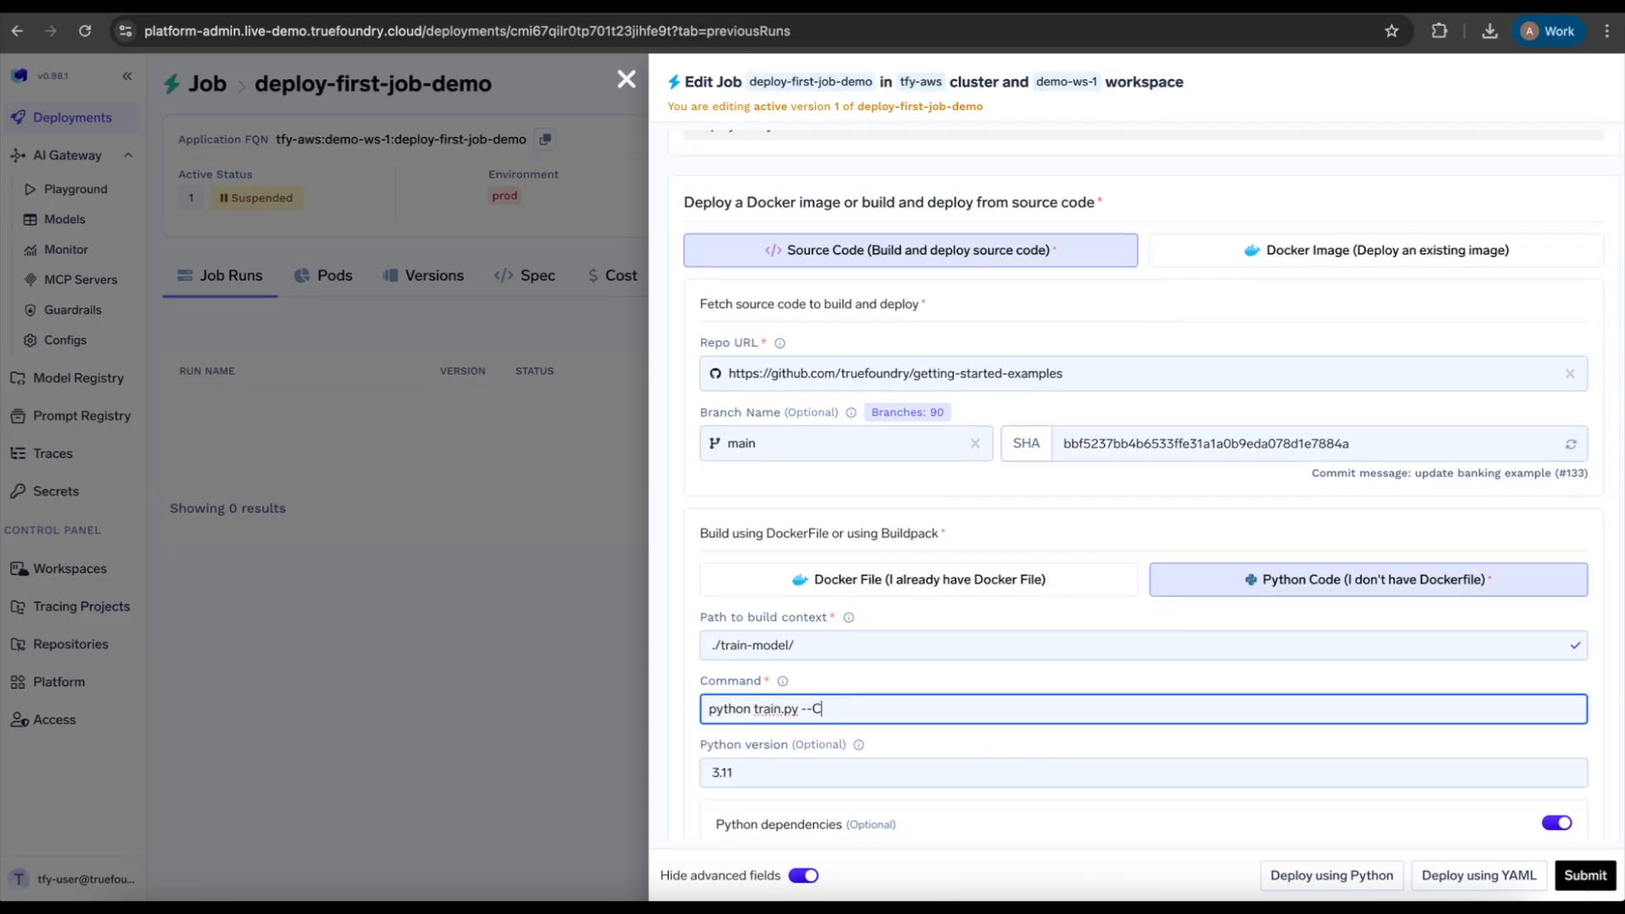
pyautogui.write(' {{c_val}} --kernel {{kernel}}')
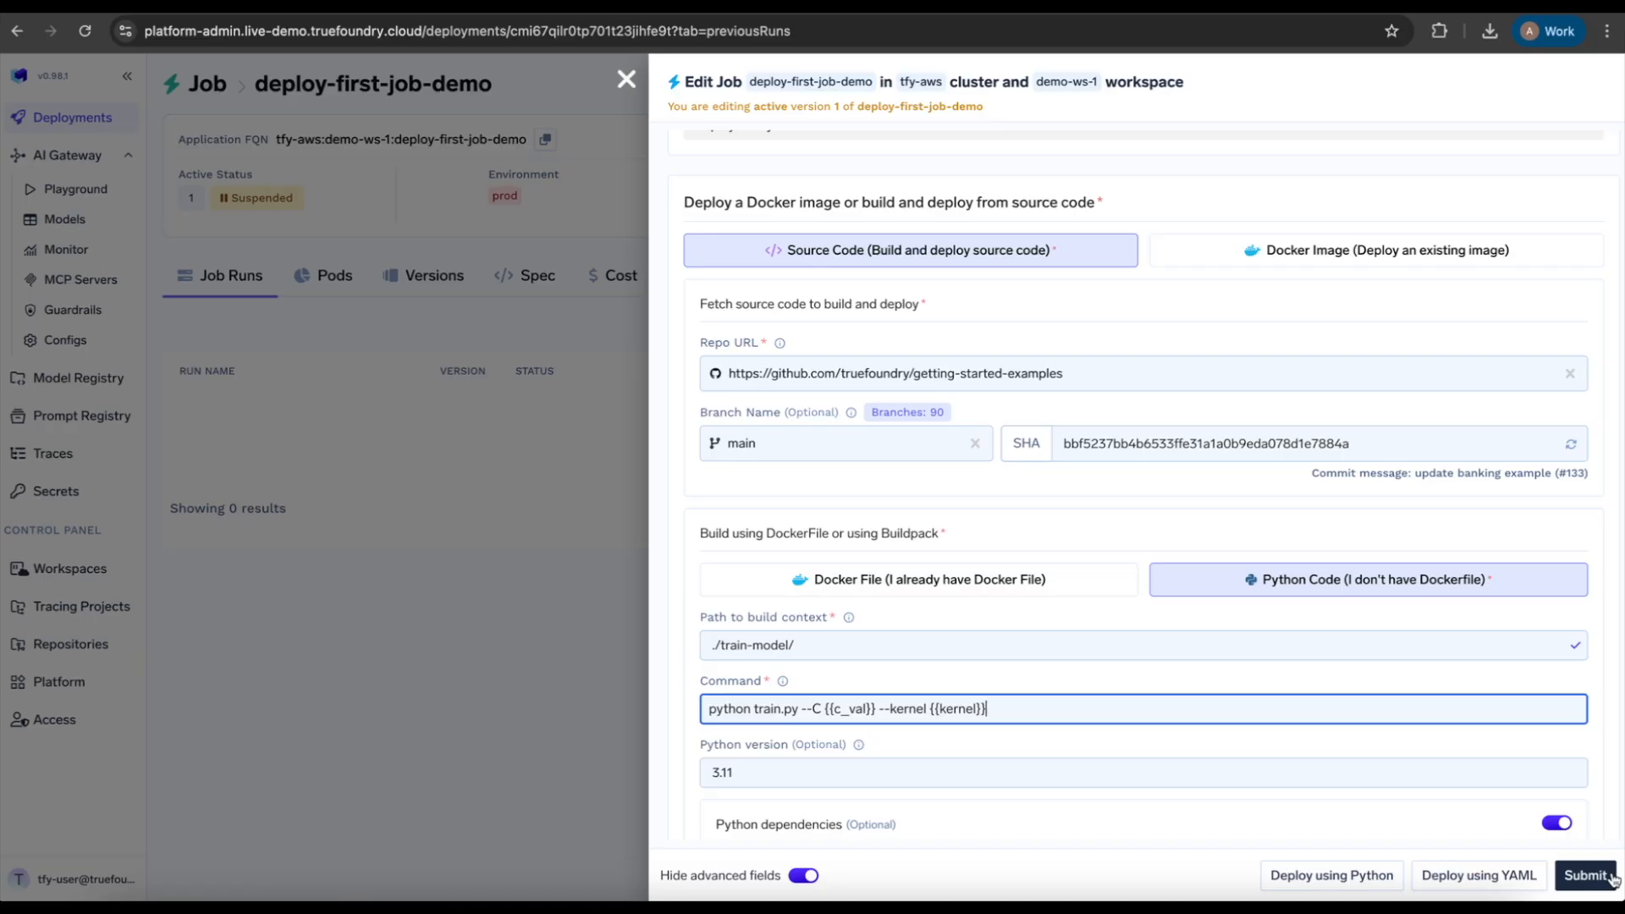
# Step: Submit the edits and make the parameter names lowercase c_val and kernel
pyautogui.click(1585, 875)
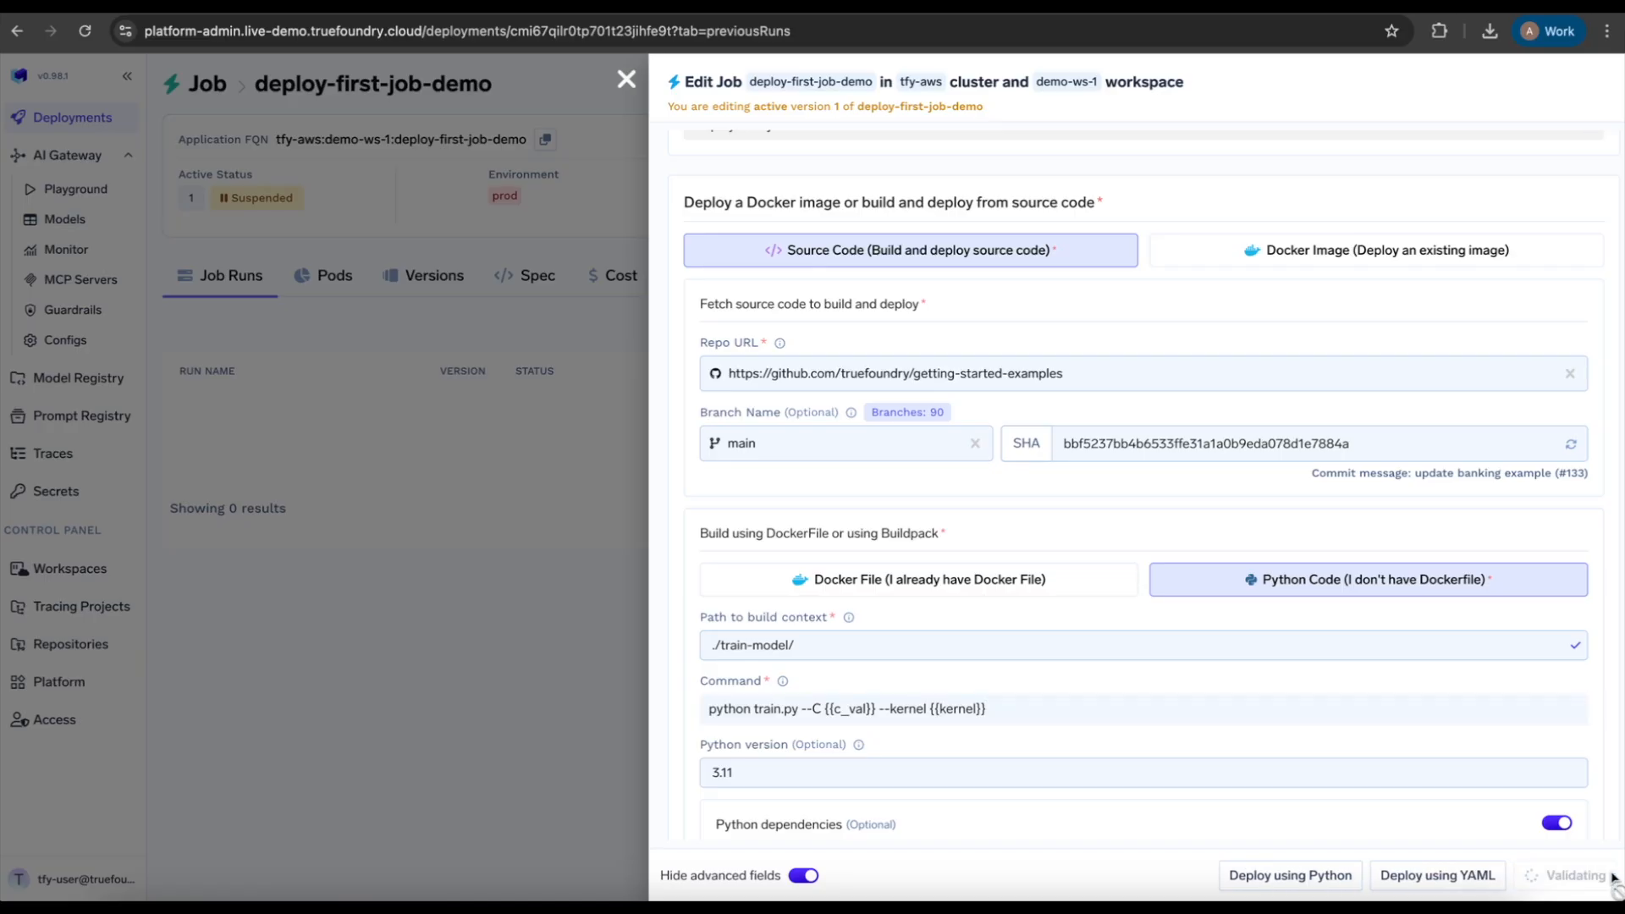
pyautogui.click(844, 764)
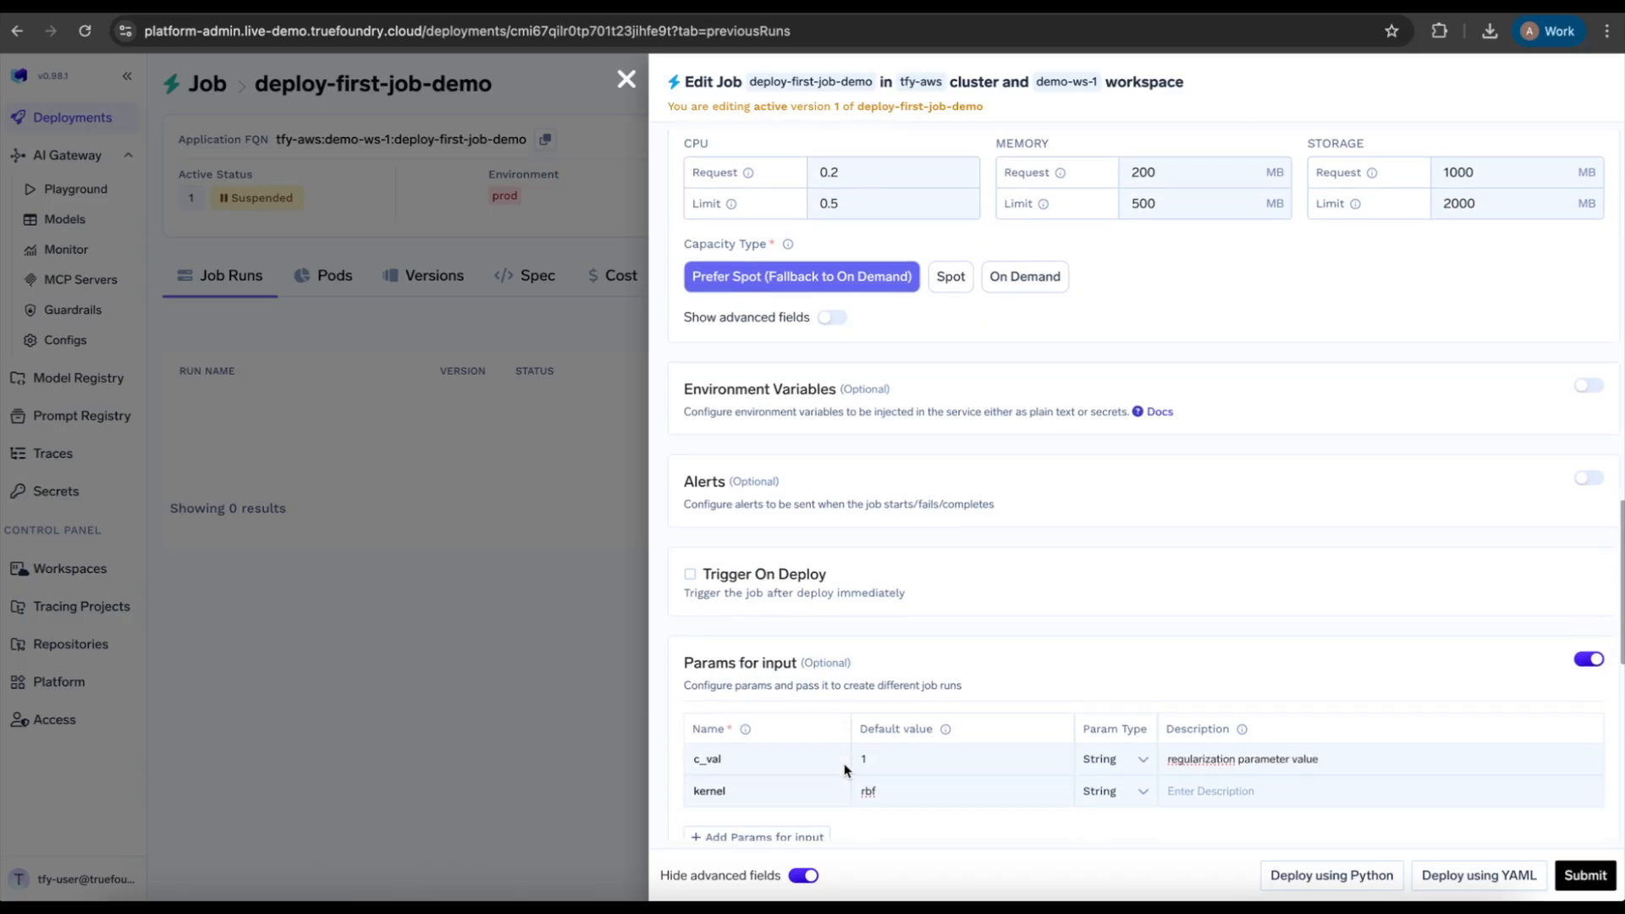
pyautogui.doubleClick(727, 762)
pyautogui.doubleClick(735, 790)
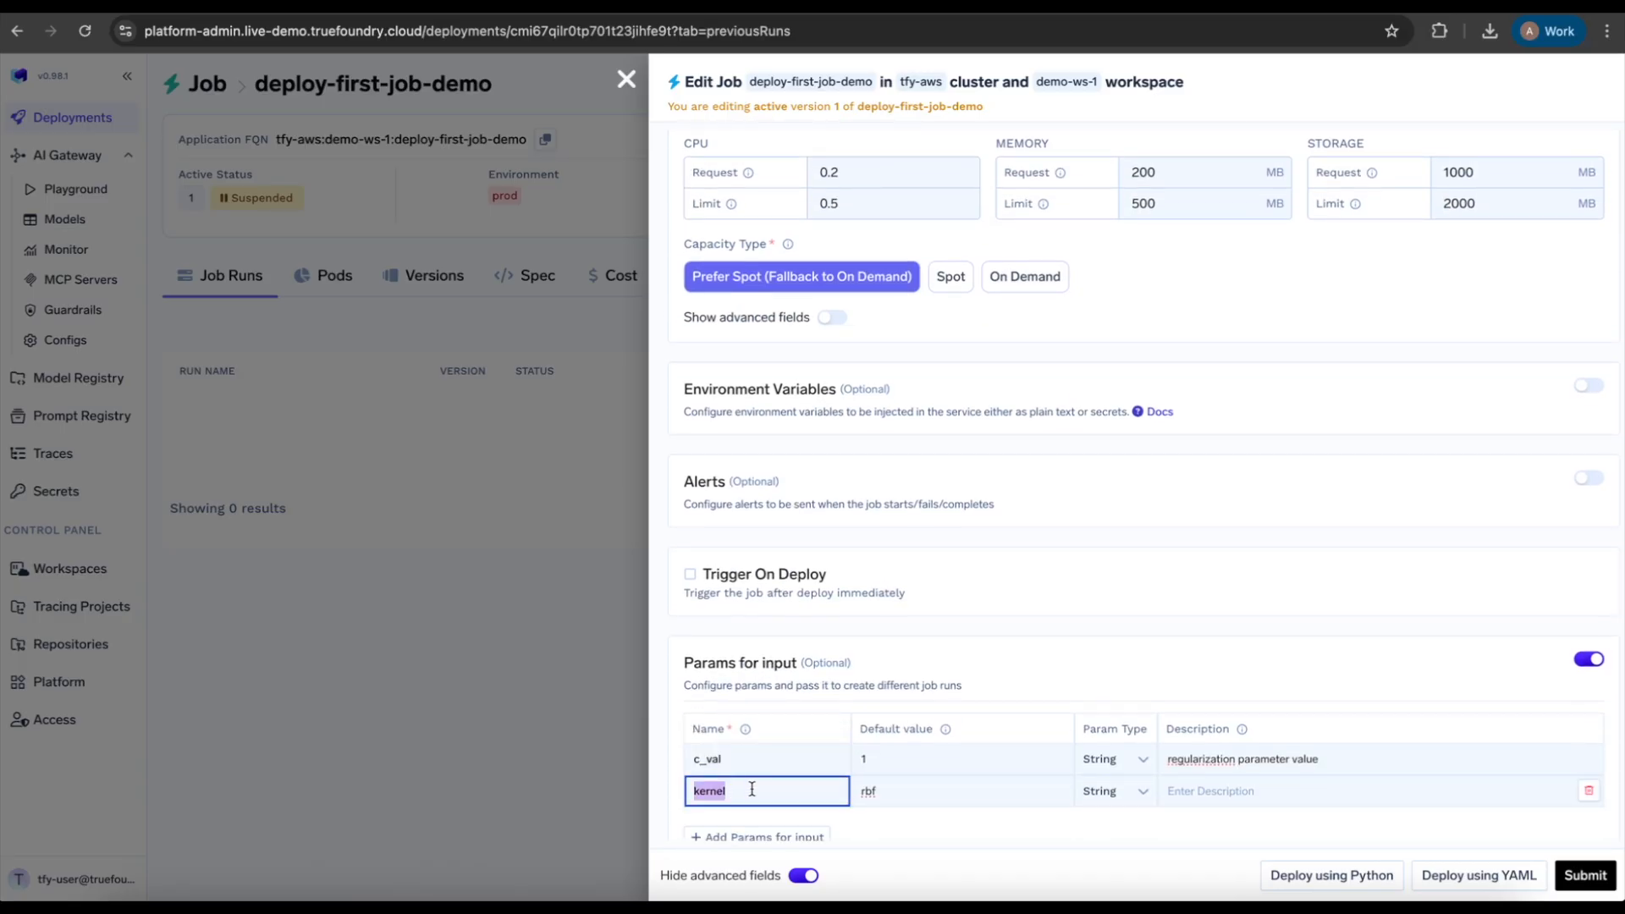
# Step: Submit the job changes and confirm the deployment
pyautogui.click(1584, 878)
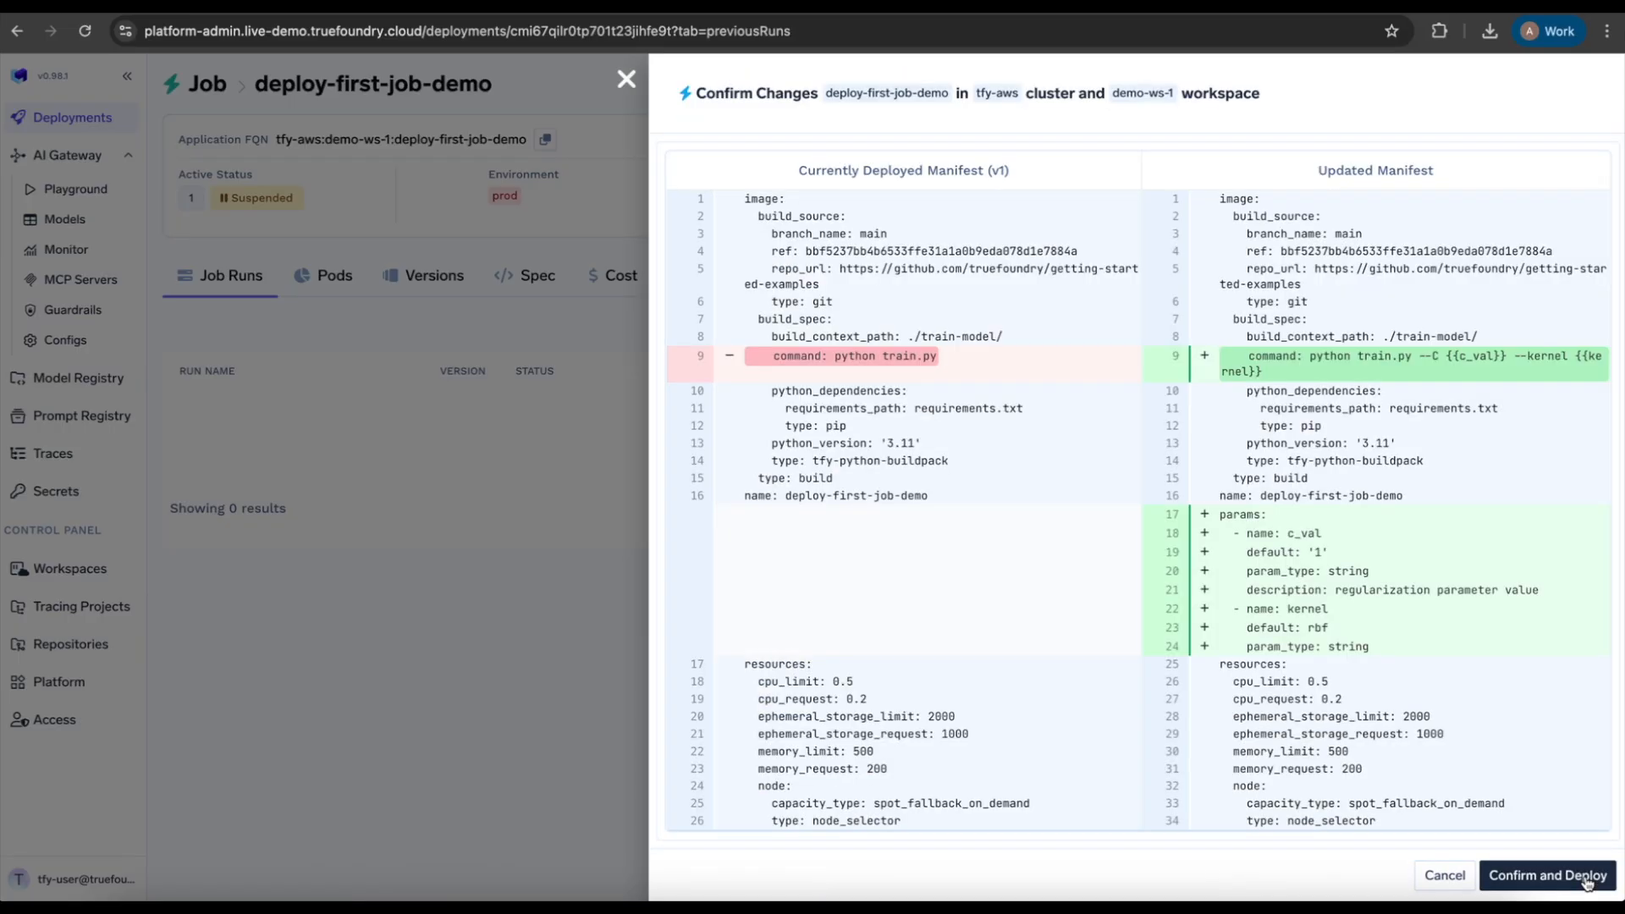
pyautogui.click(1587, 880)
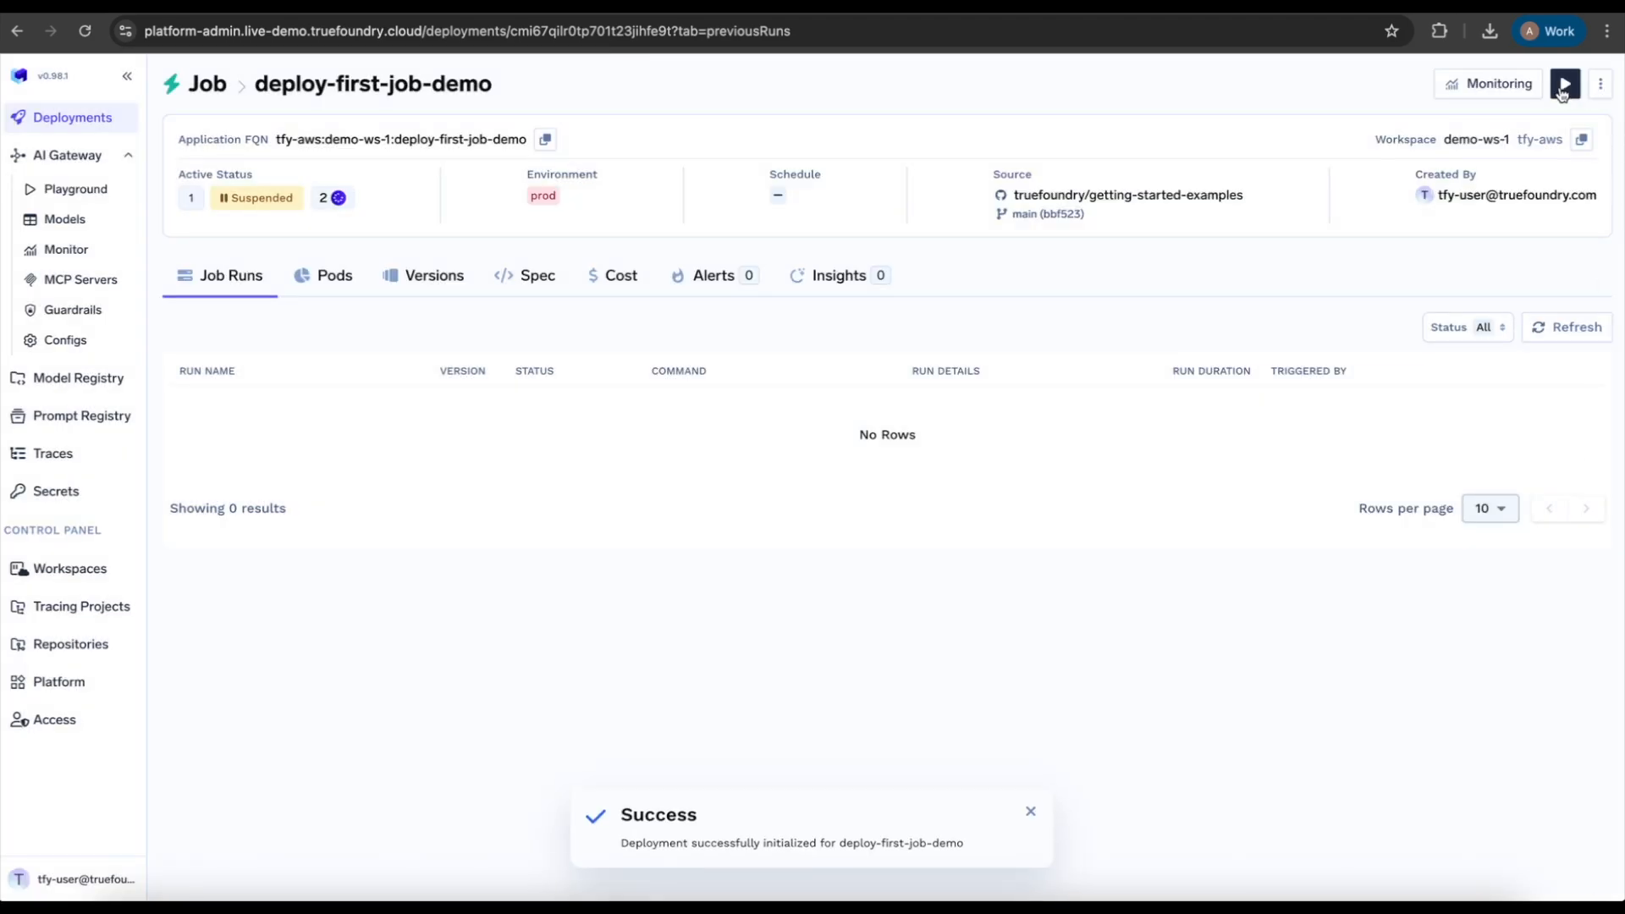
# Step: Open the Run Job form for deploy-first-job-demo and close it without running
pyautogui.click(1565, 84)
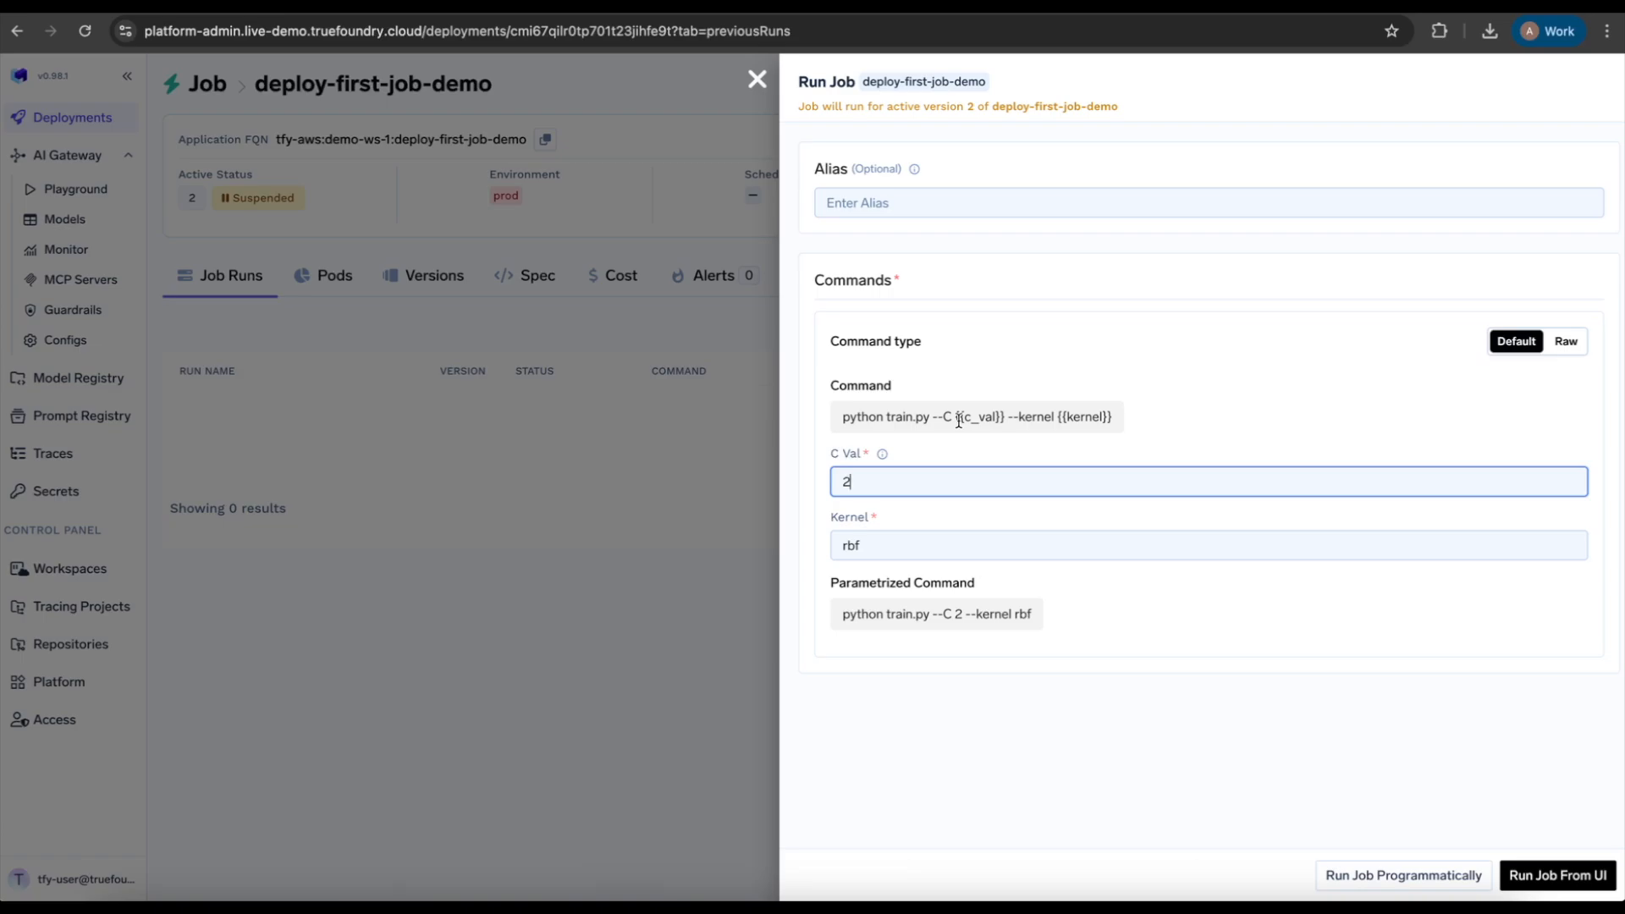
pyautogui.press('Escape')
pyautogui.click(1019, 526)
# Step: Open the job's edit form again
pyautogui.click(1601, 83)
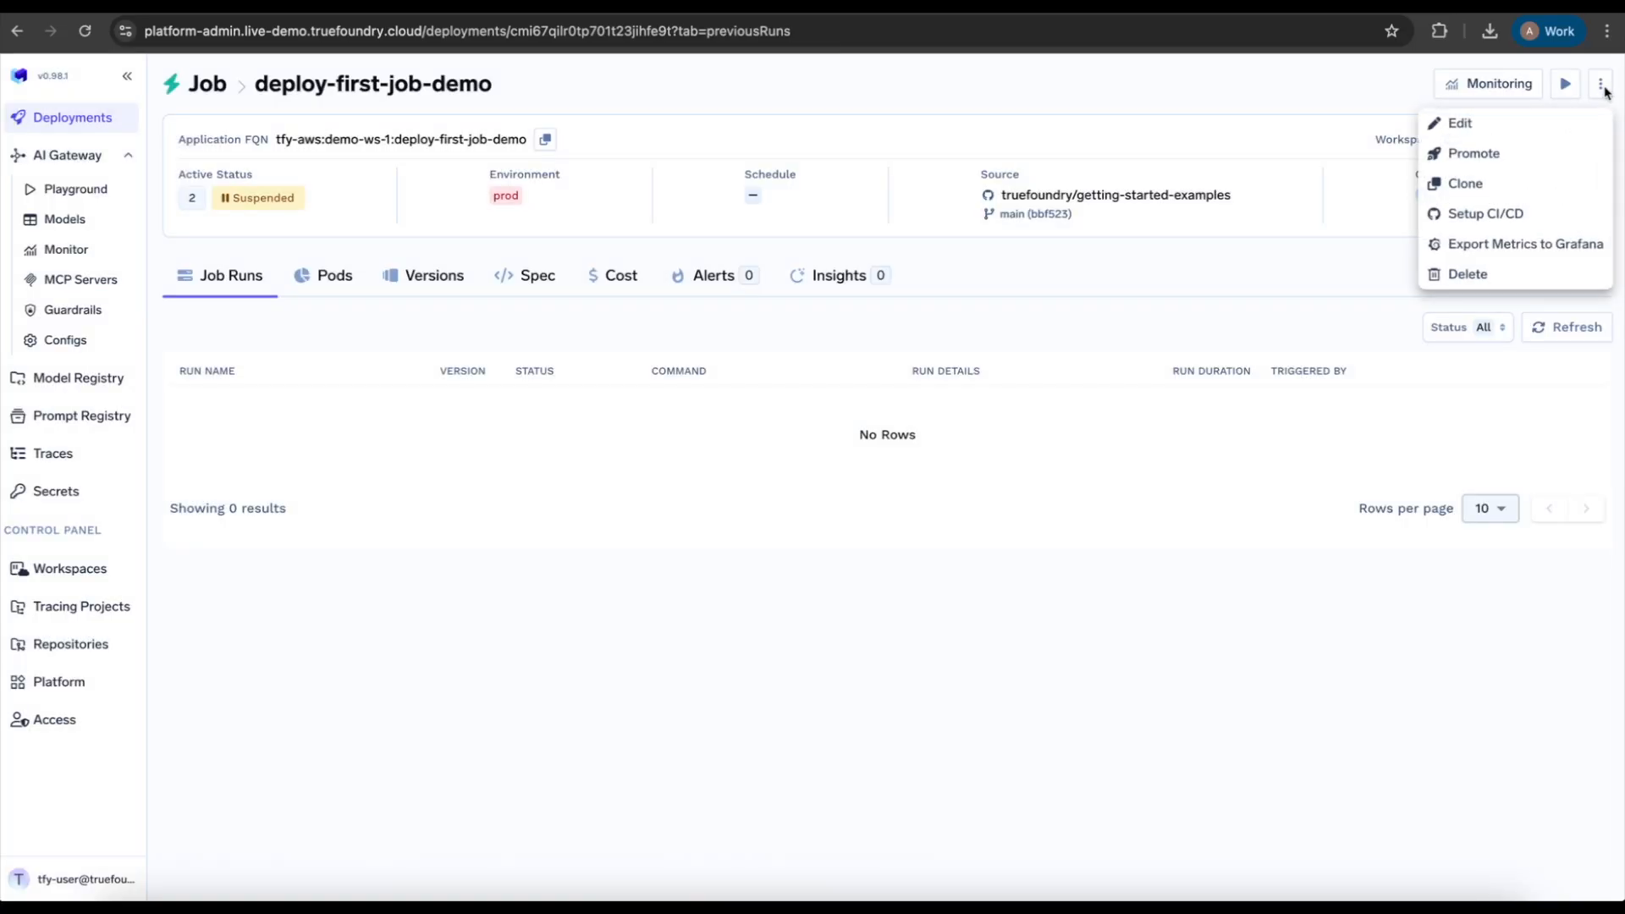
pyautogui.click(1558, 128)
pyautogui.scroll(-10, 1172, 587)
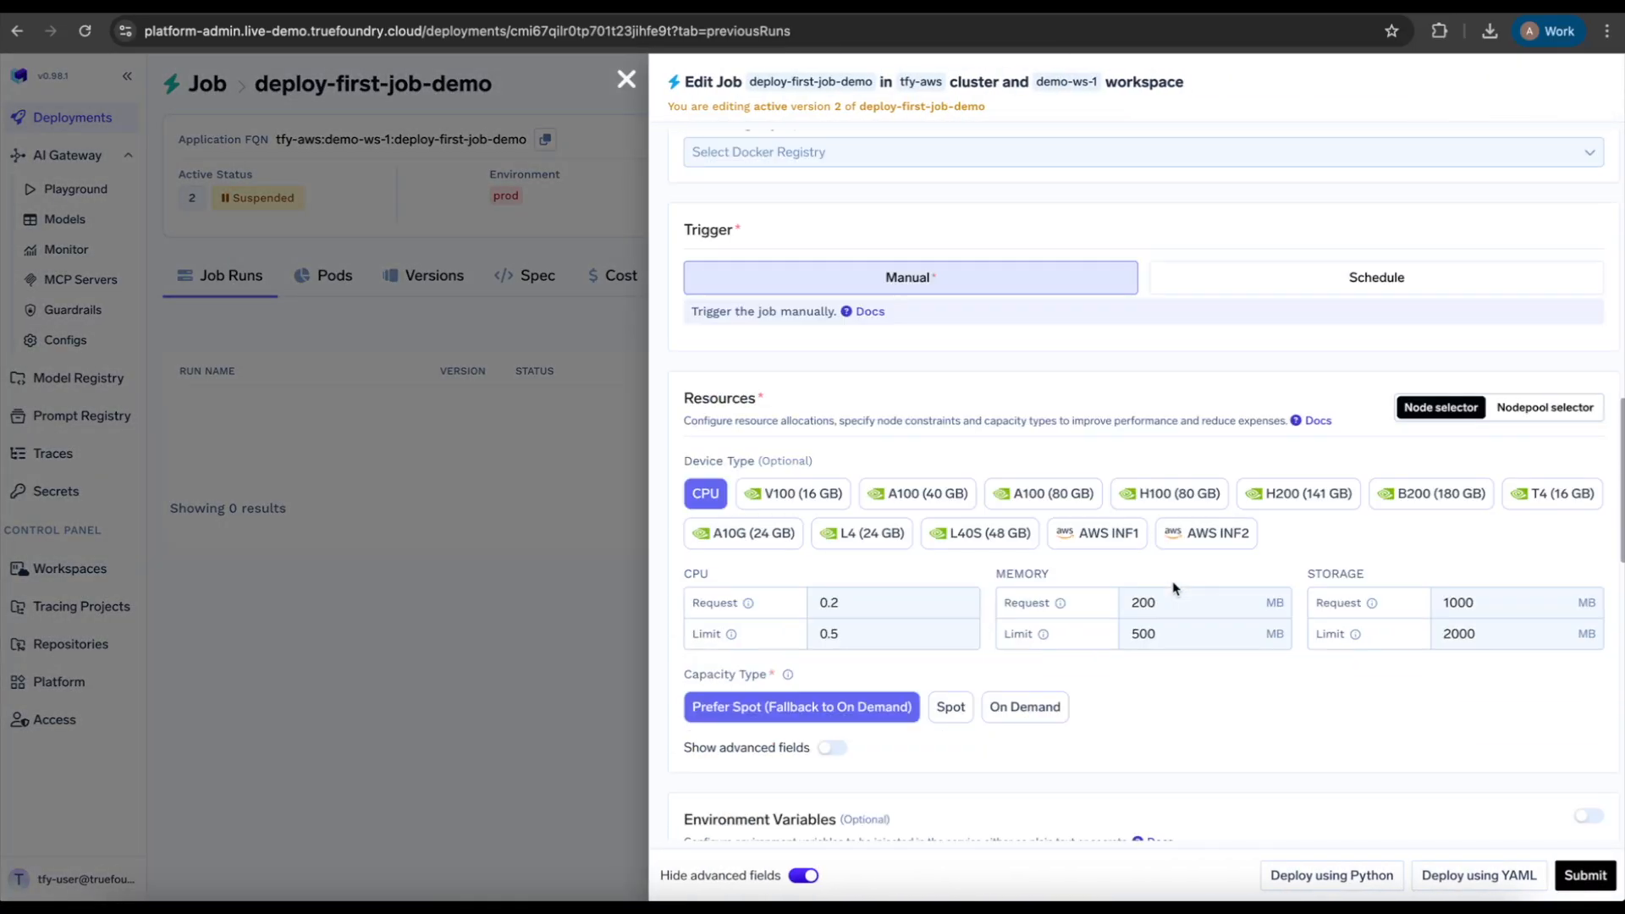
pyautogui.scroll(-10, 1173, 588)
pyautogui.scroll(-4, 1172, 587)
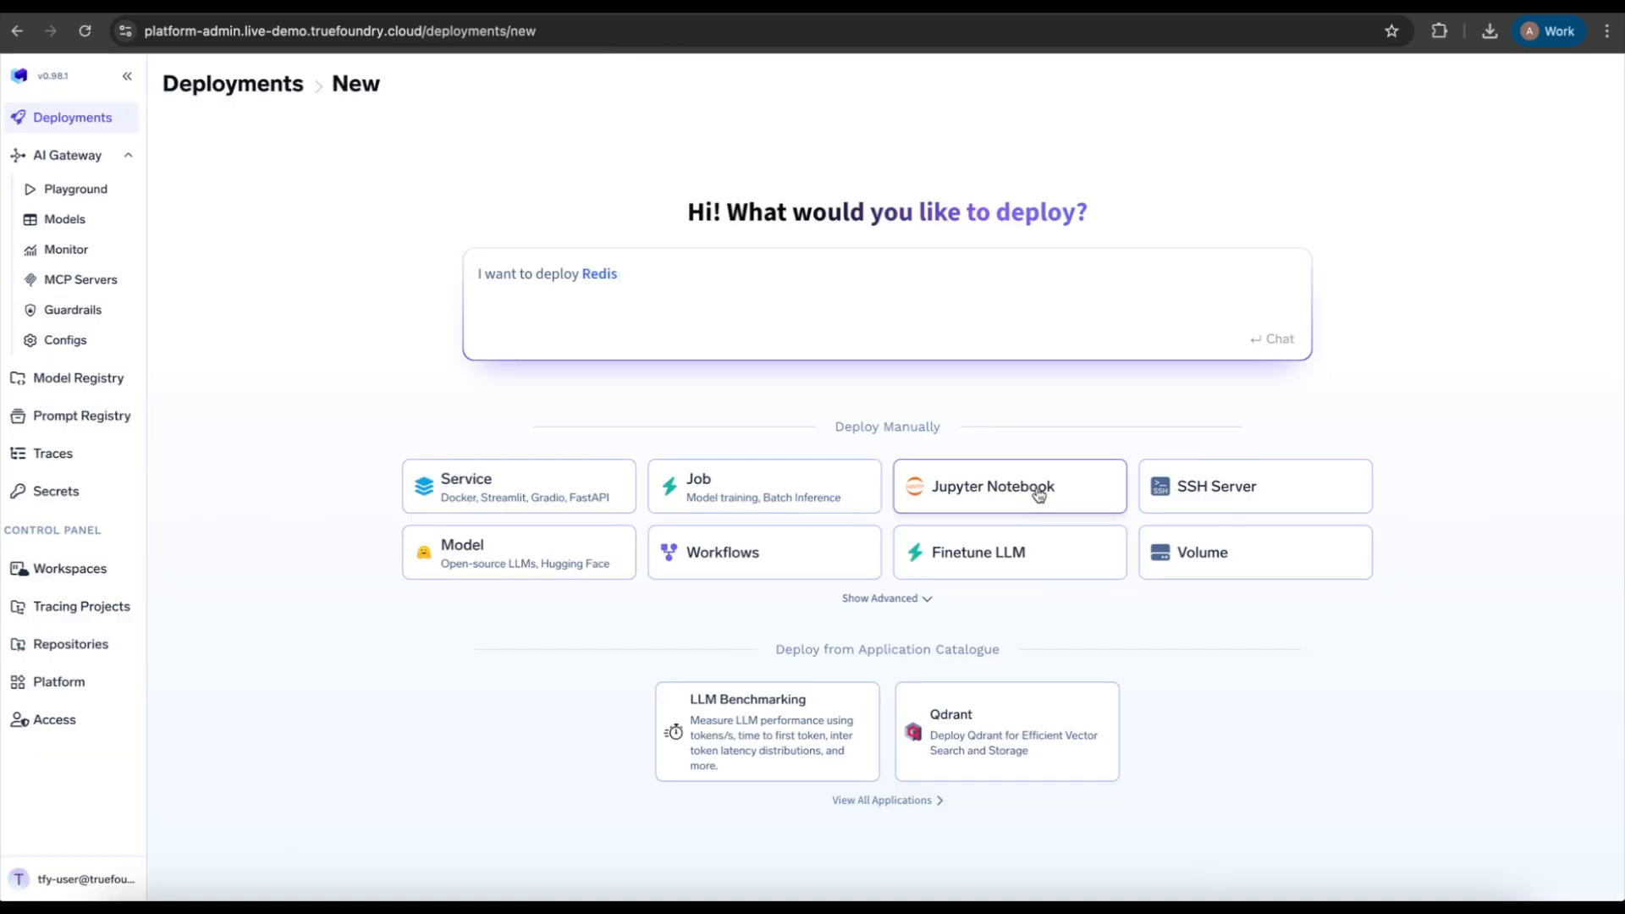
# Step: Start deploying a new Volume in the demo-ws-1 workspace
pyautogui.click(1202, 557)
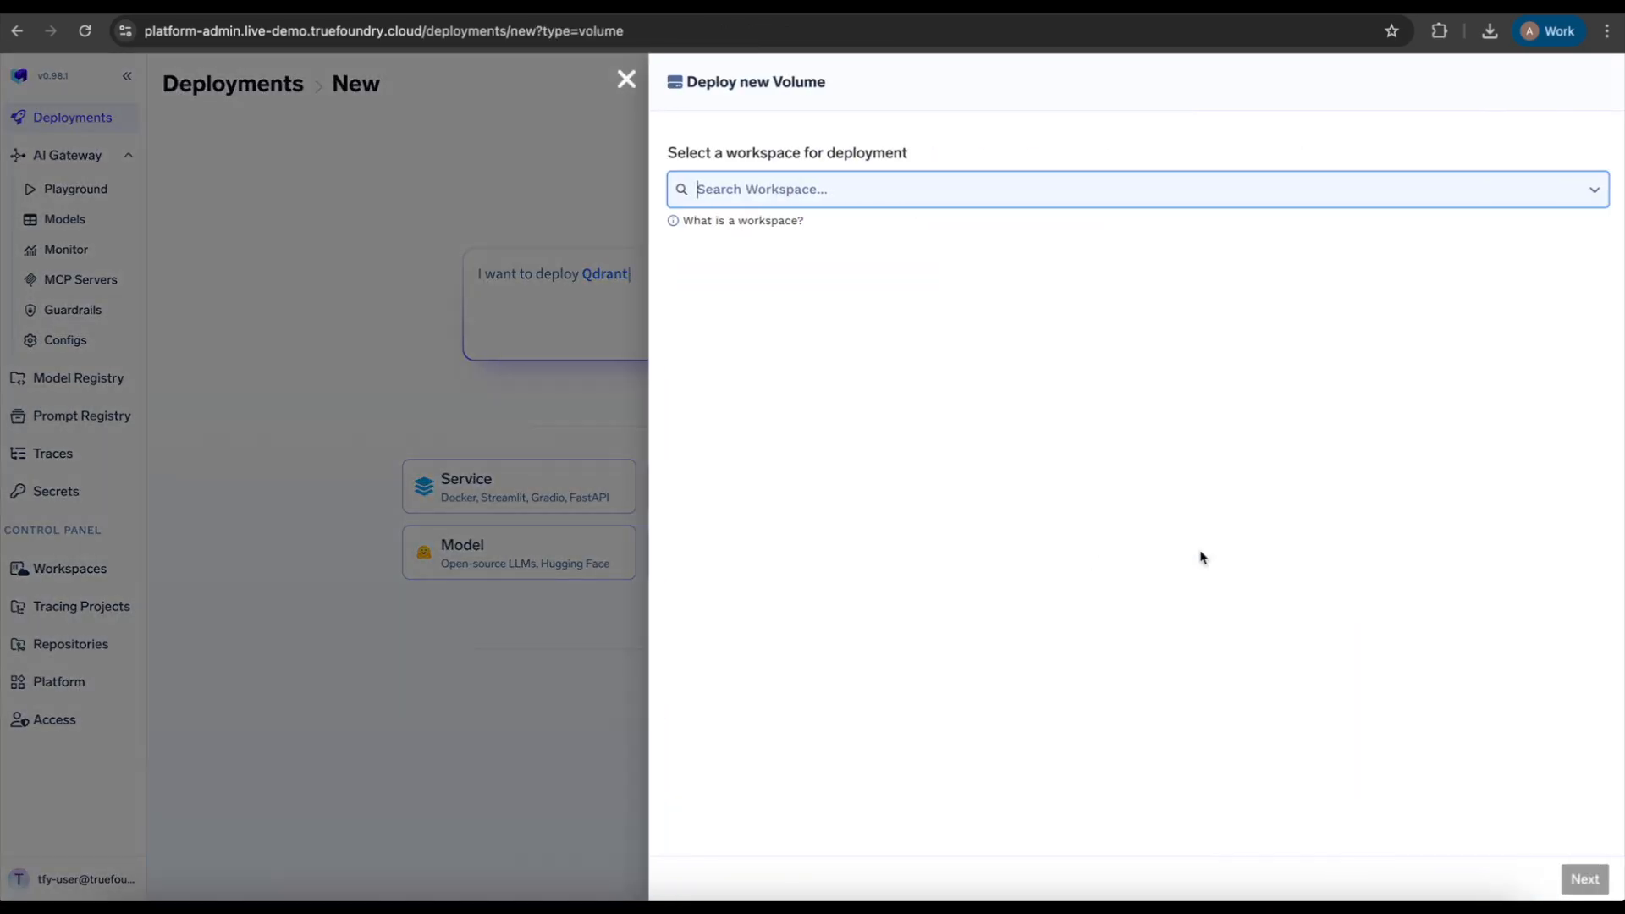
pyautogui.click(1133, 203)
pyautogui.write('demo-ws-1')
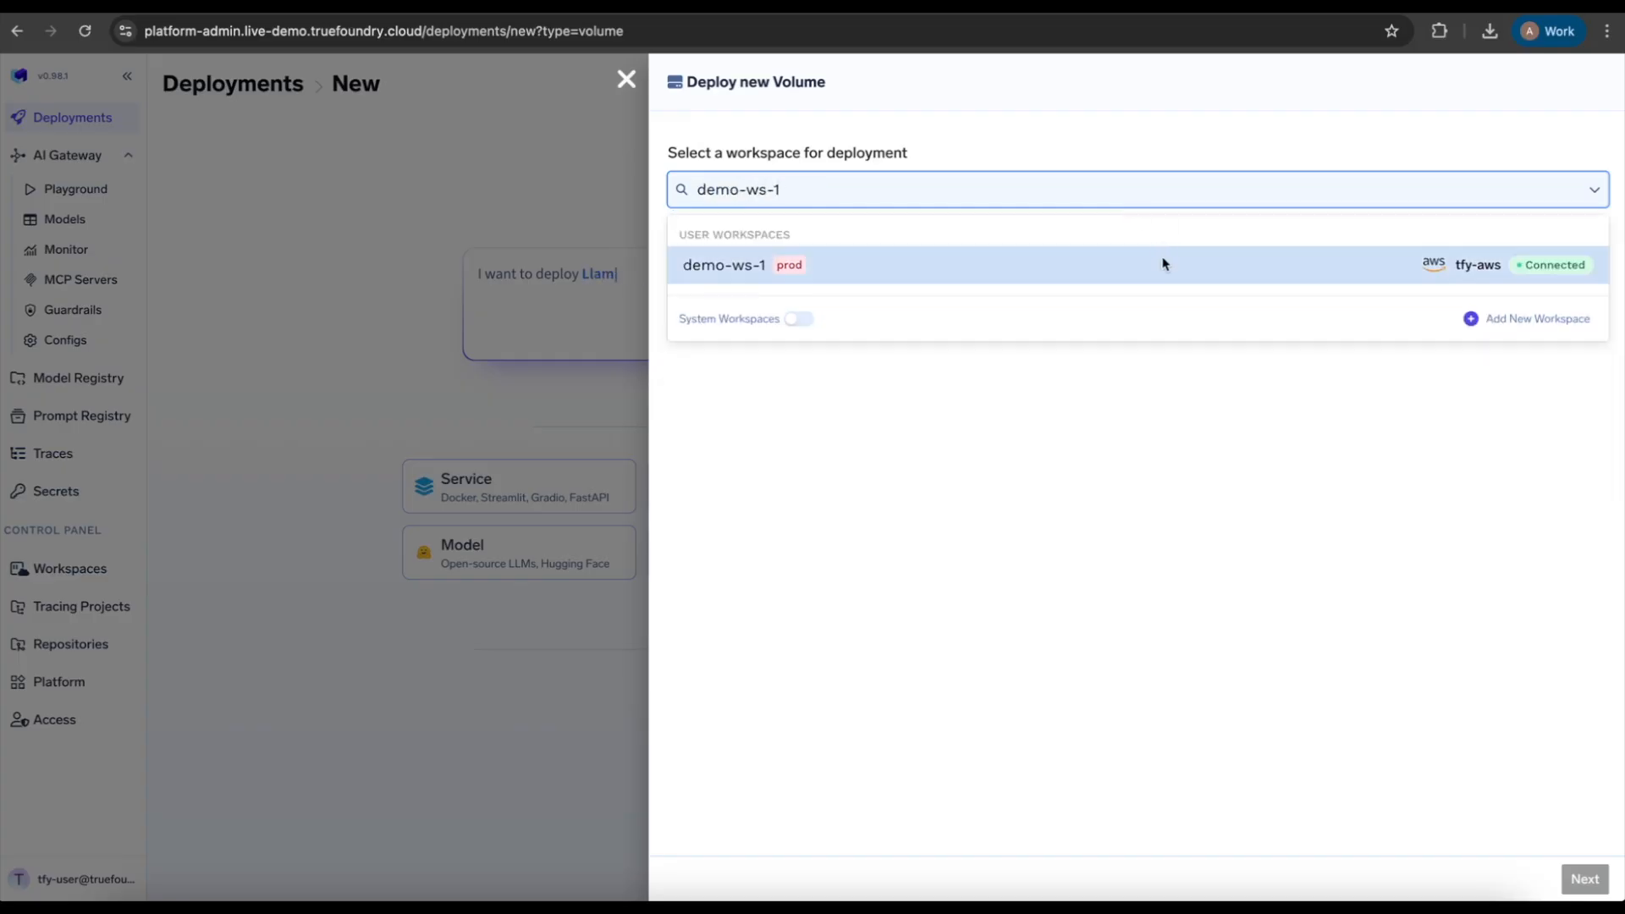
pyautogui.click(1163, 264)
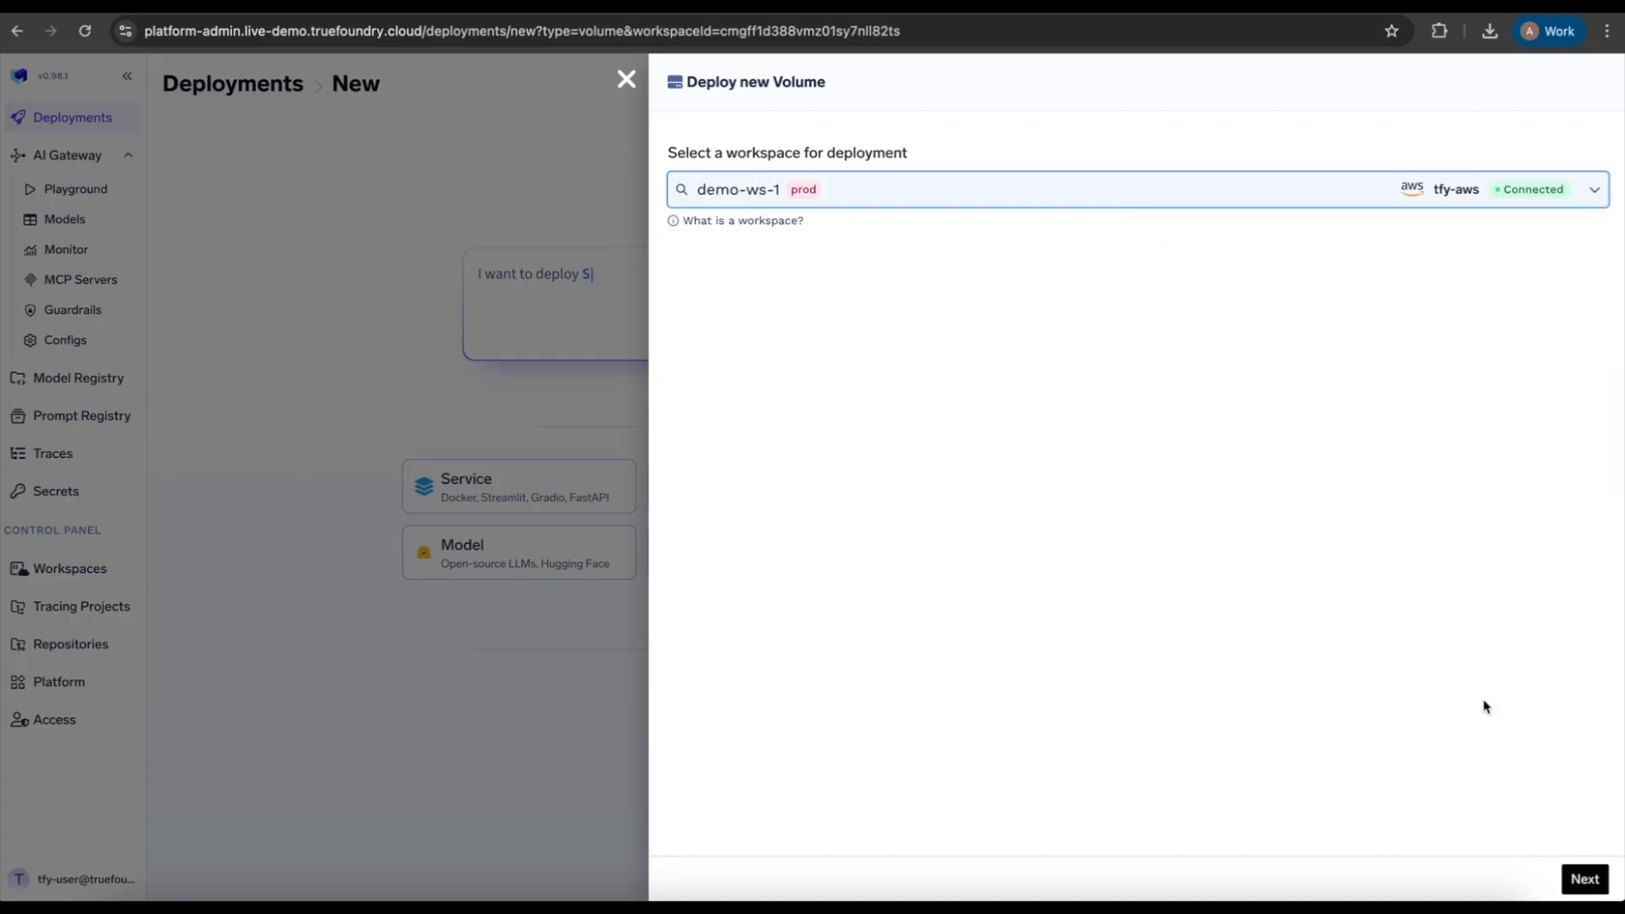
pyautogui.click(1583, 878)
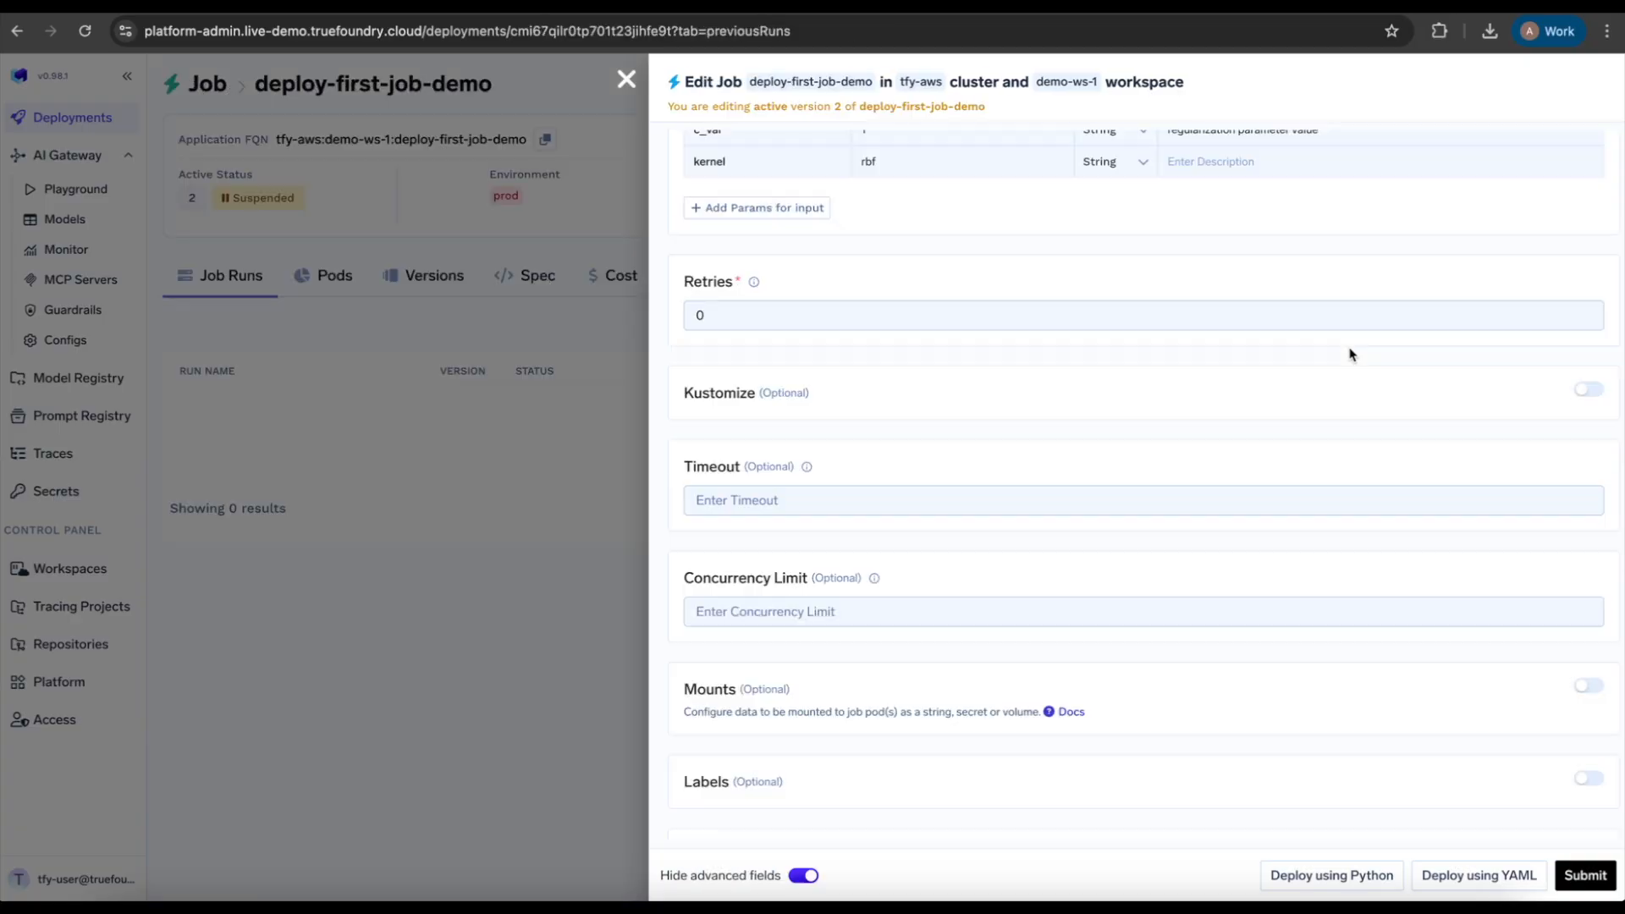
# Step: Enable Mounts, add a mount at path /data and choose its data type
pyautogui.click(1589, 686)
pyautogui.scroll(-1, 1293, 728)
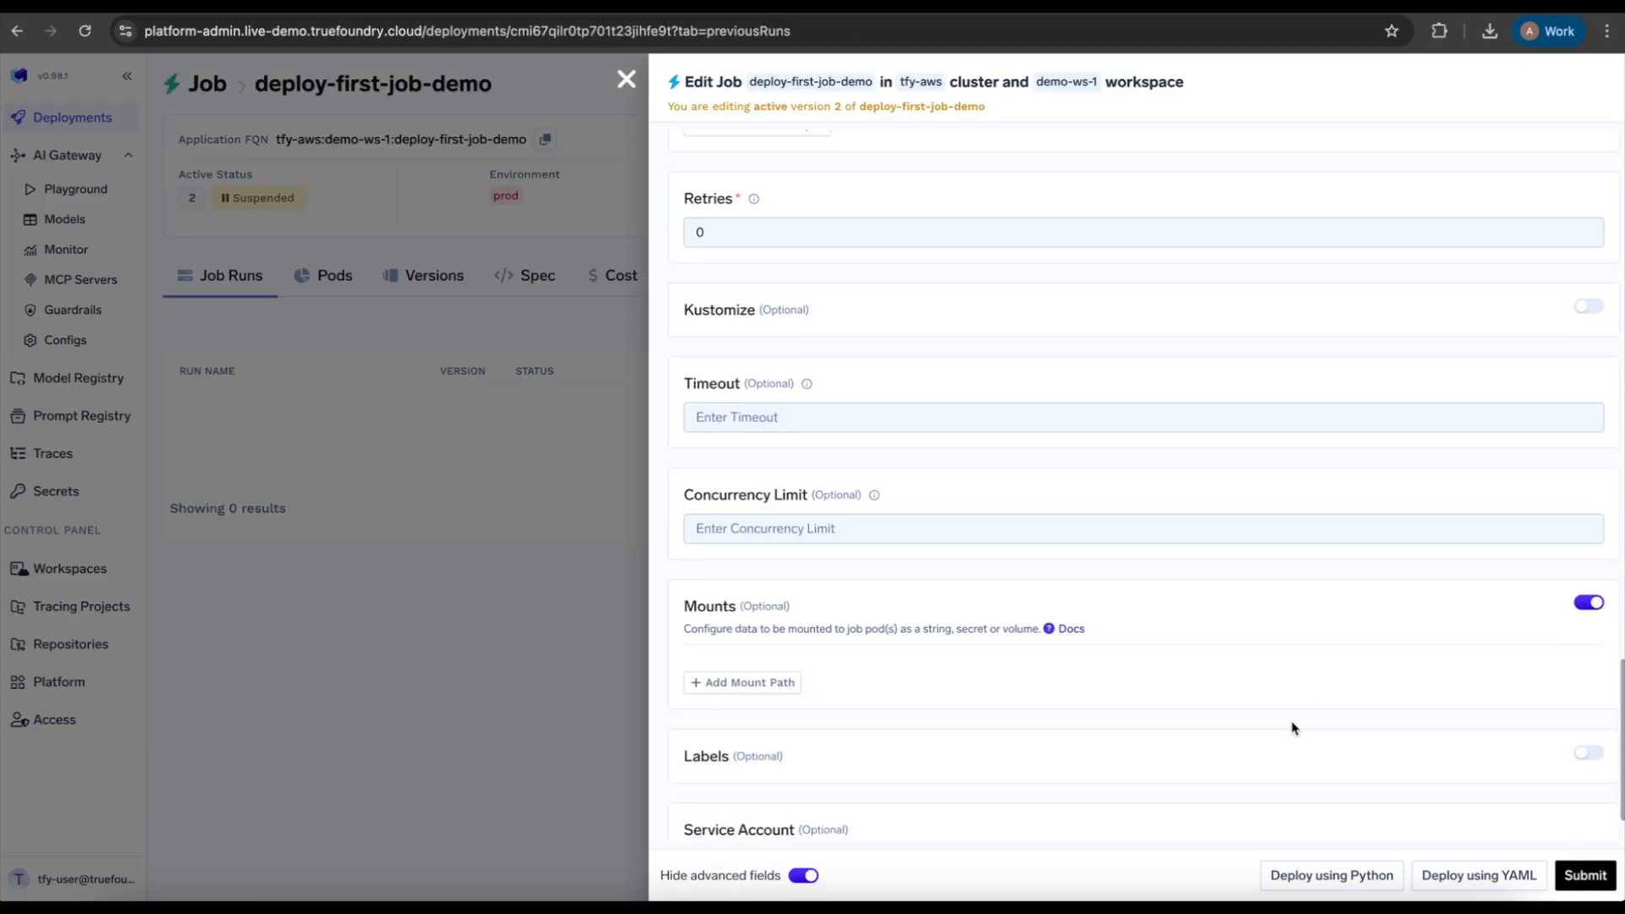
pyautogui.click(768, 682)
pyautogui.write('/data')
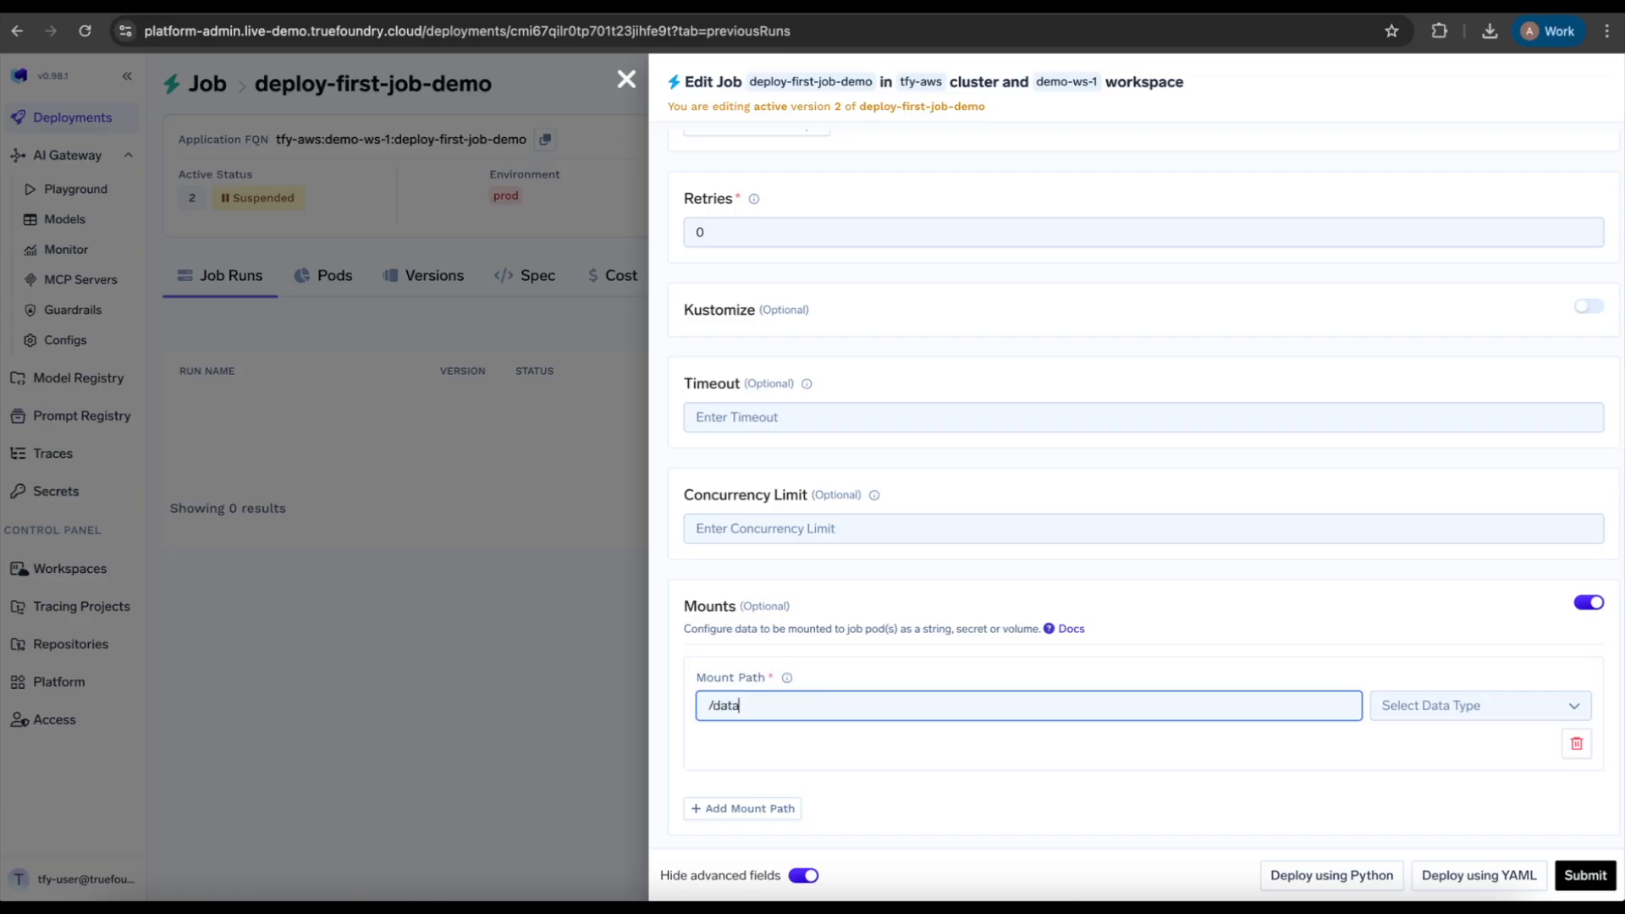
pyautogui.moveTo(787, 684)
pyautogui.click(1464, 720)
pyautogui.click(1429, 662)
pyautogui.scroll(-1, 1219, 686)
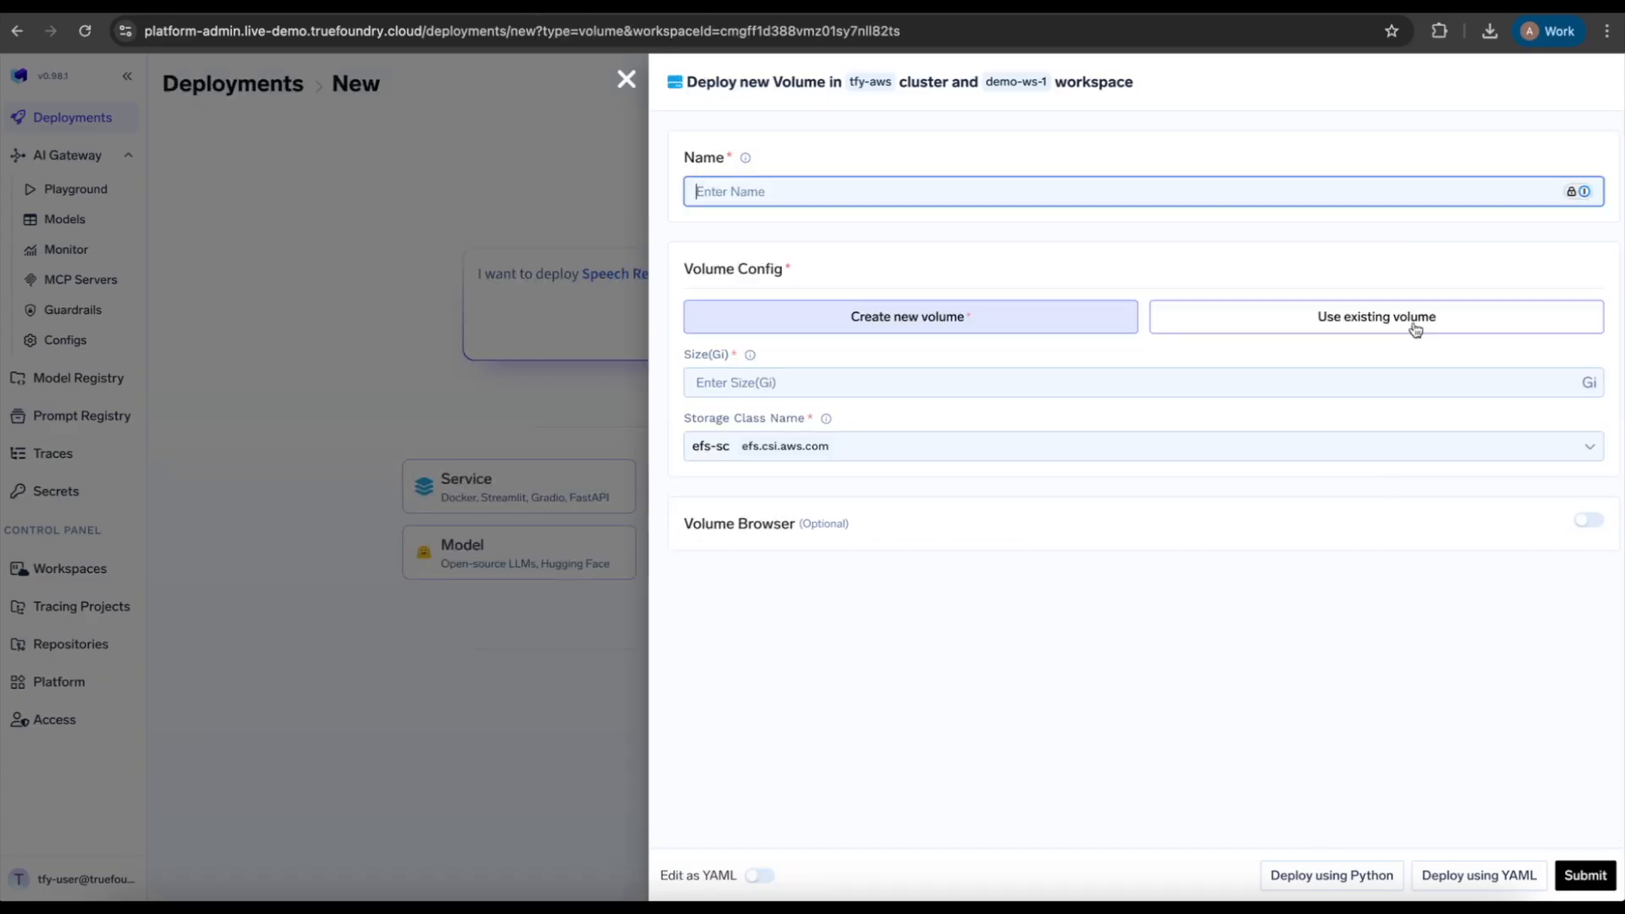
# Step: Close the new volume form and open the Deployments list
pyautogui.press('Escape')
pyautogui.click(1019, 527)
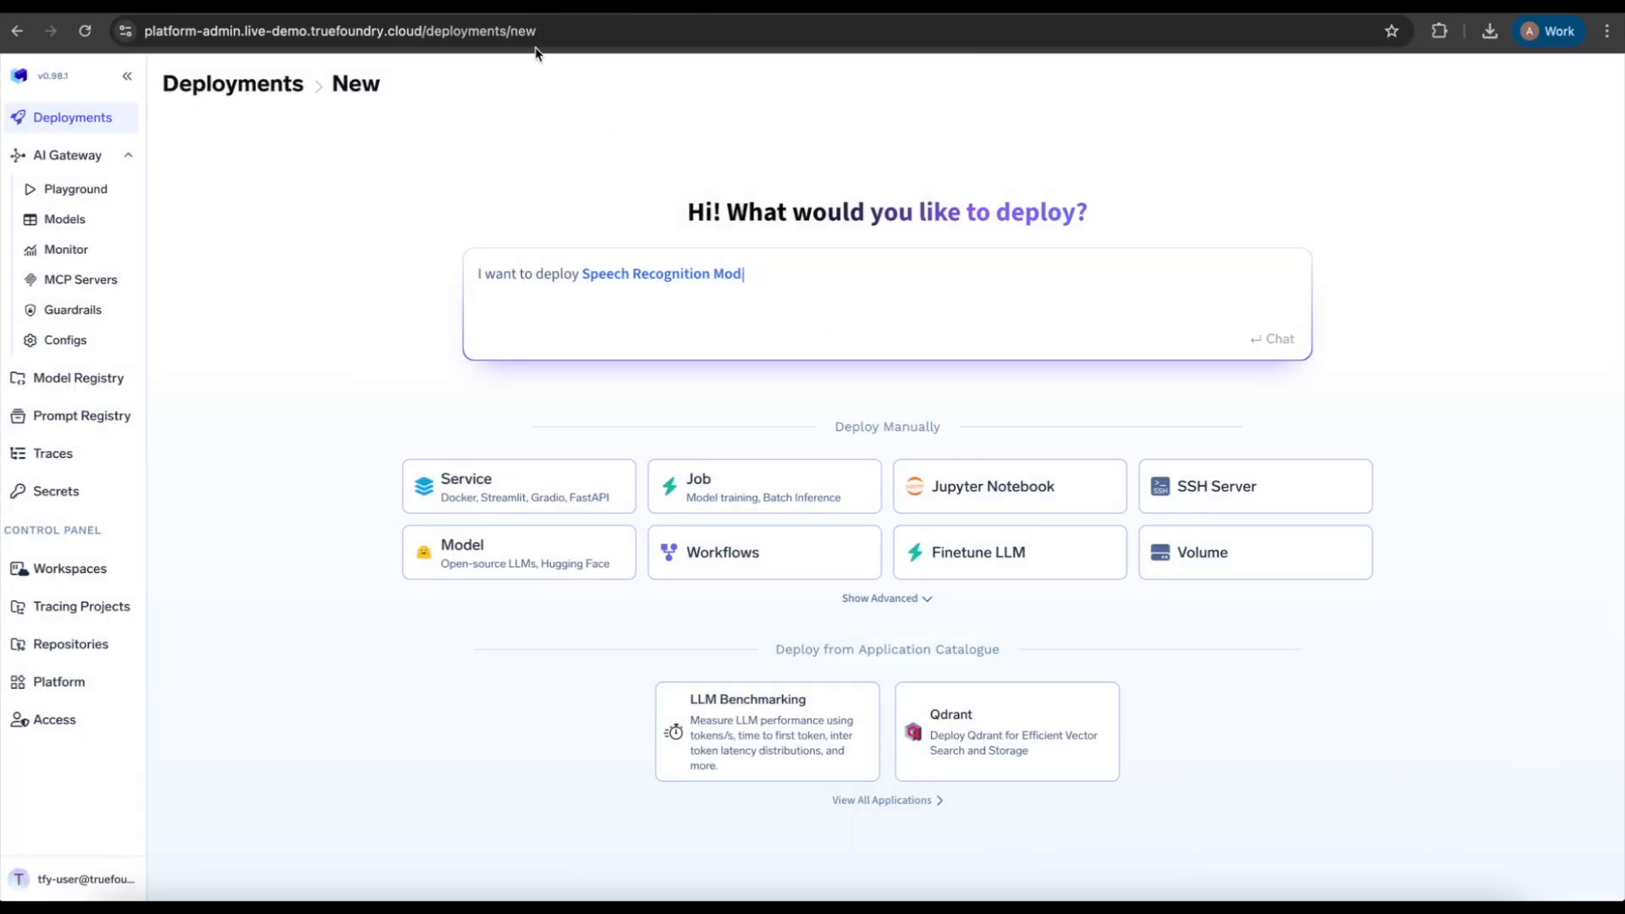
pyautogui.click(85, 119)
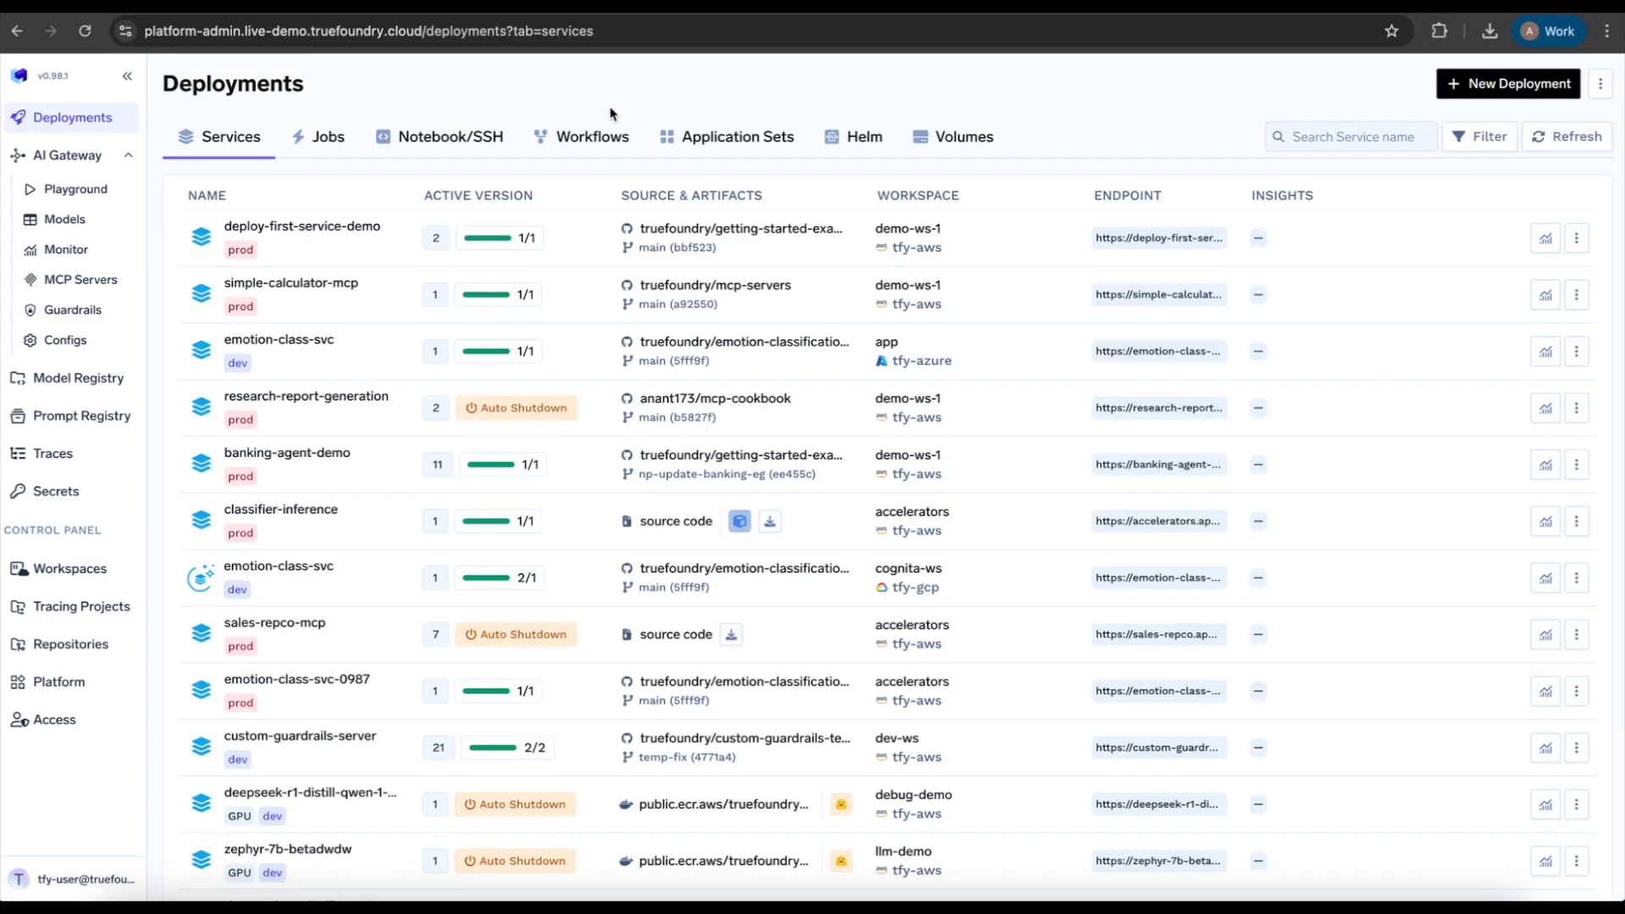
# Step: Set the mount's Volume Fqn to the FQN copied from the volume-with-browser volume in the Volumes list
pyautogui.click(974, 142)
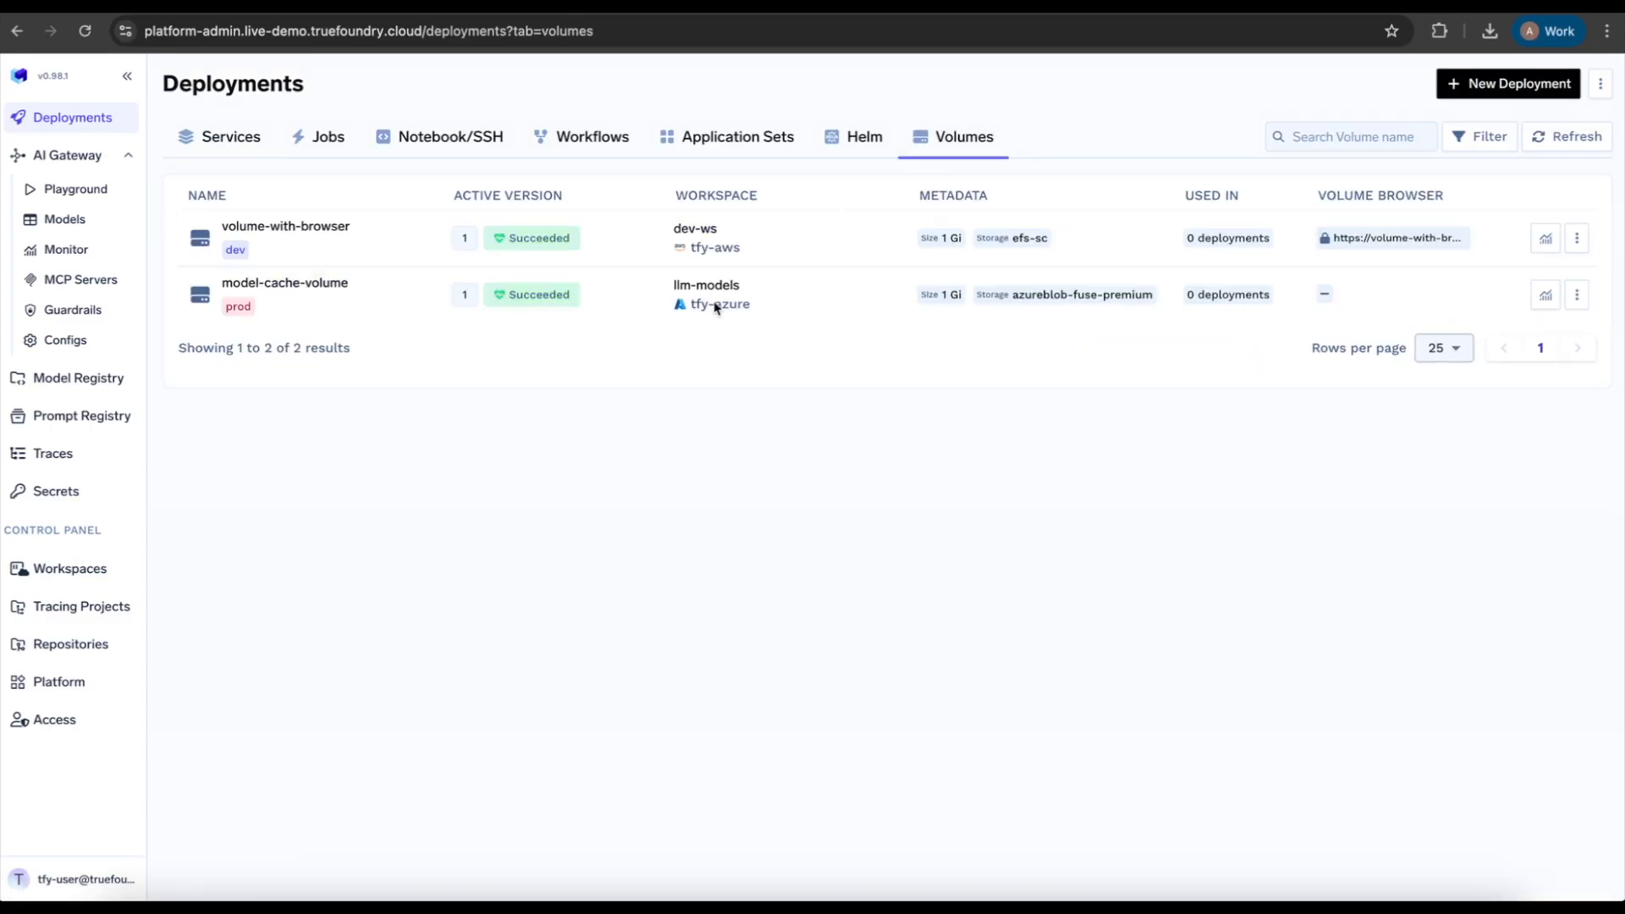
pyautogui.click(319, 226)
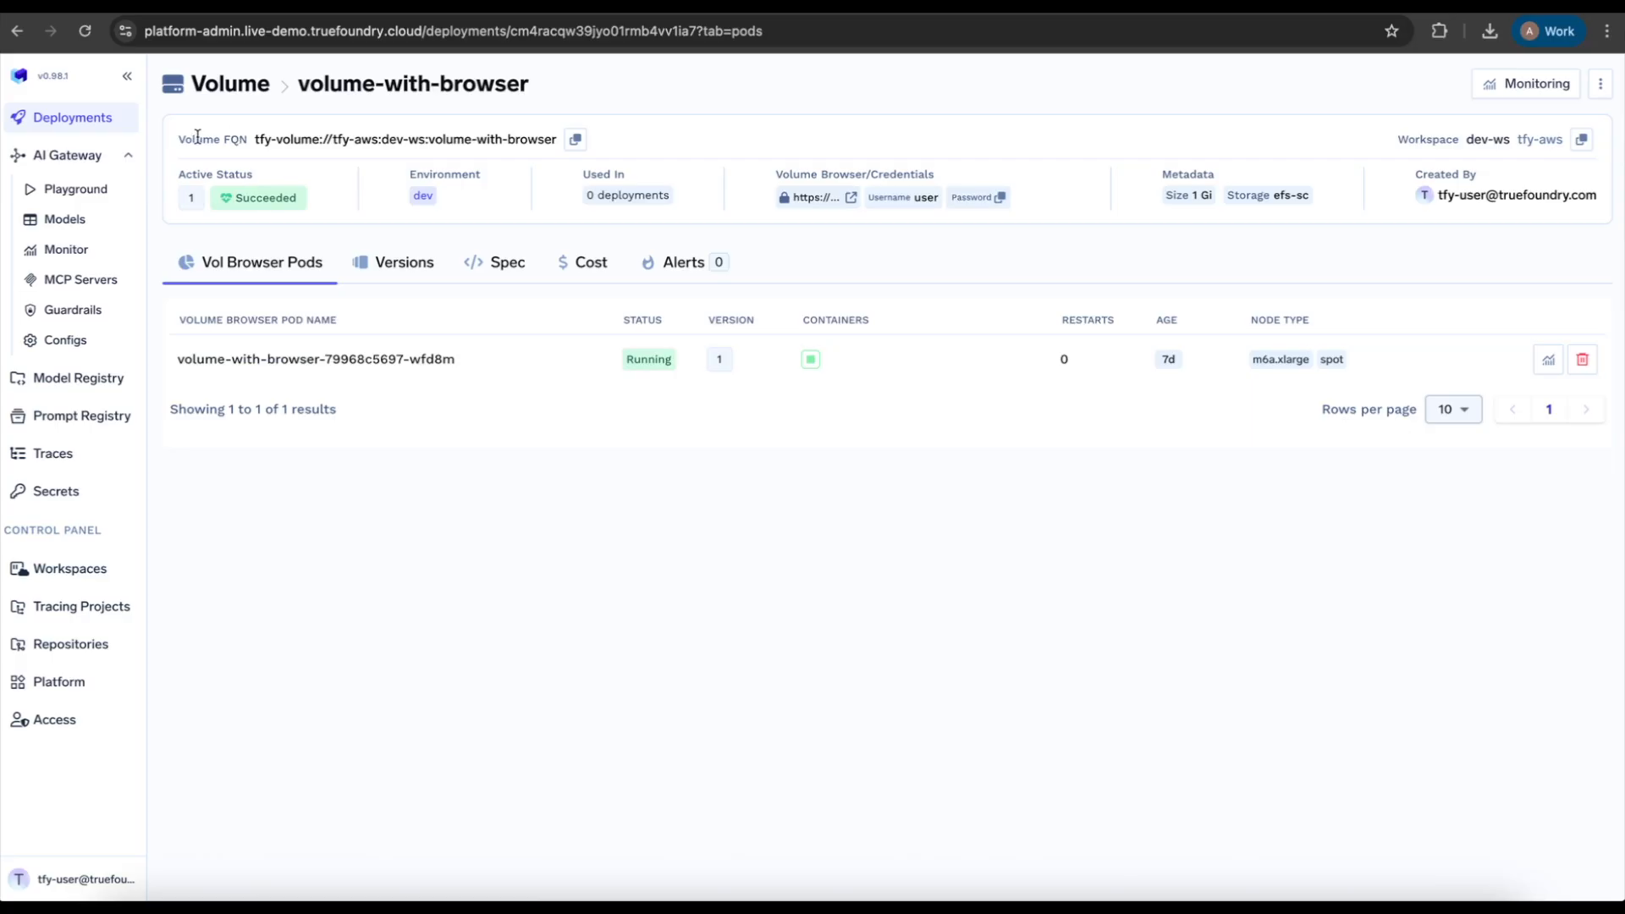
pyautogui.moveTo(177, 140); pyautogui.dragTo(554, 144)
pyautogui.hotkey('ctrl', 'c')
pyautogui.click(577, 141)
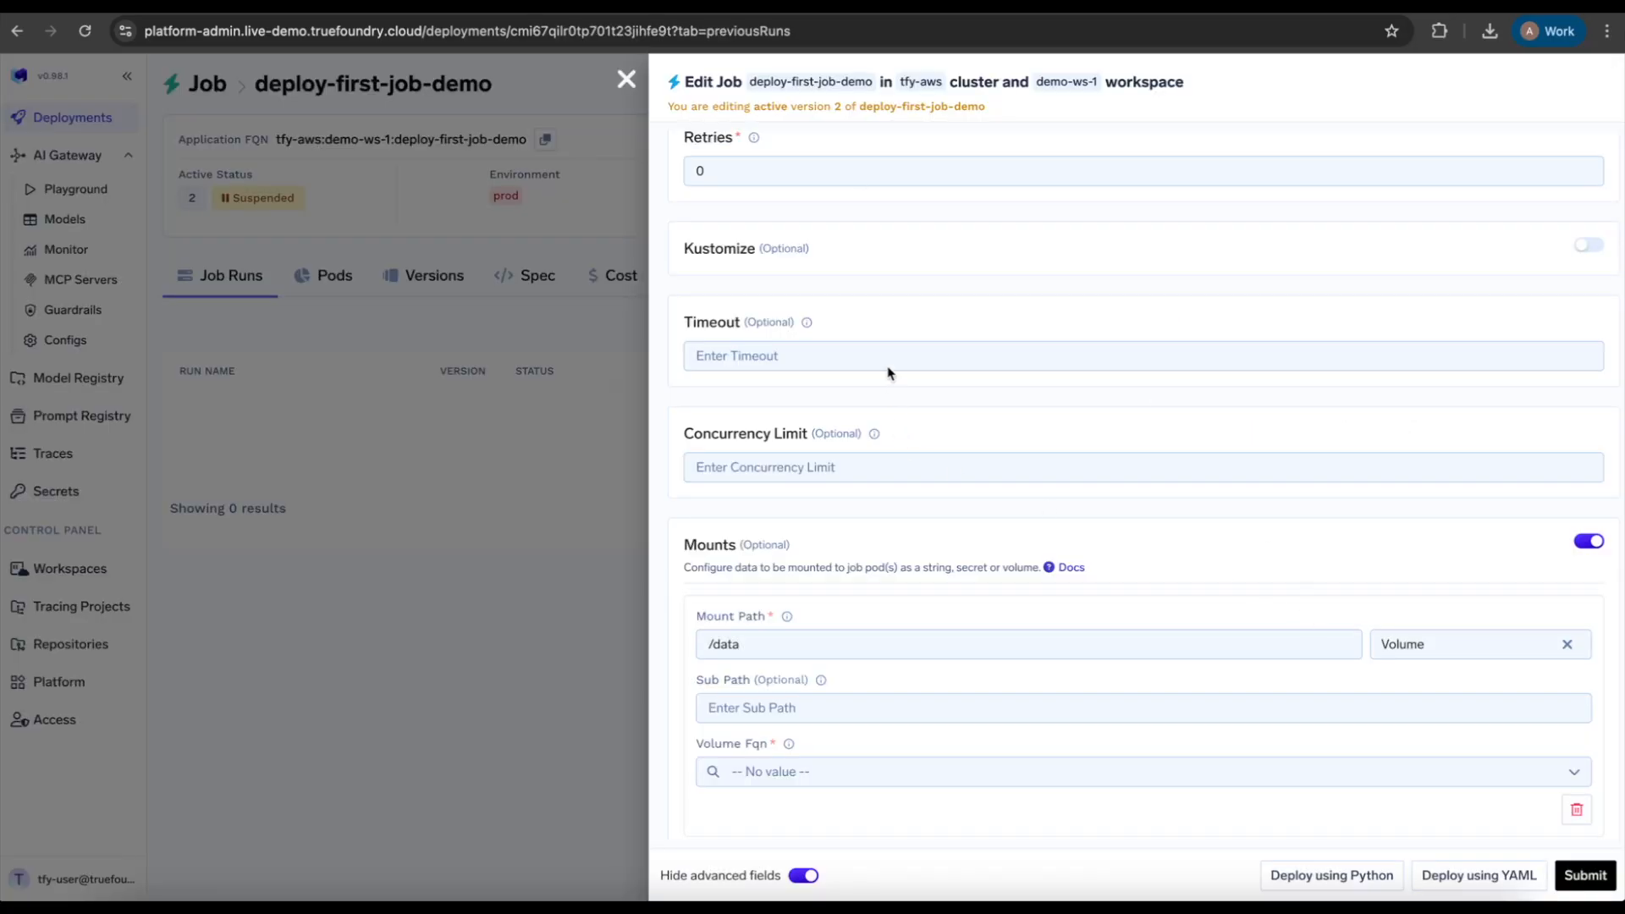
pyautogui.click(814, 774)
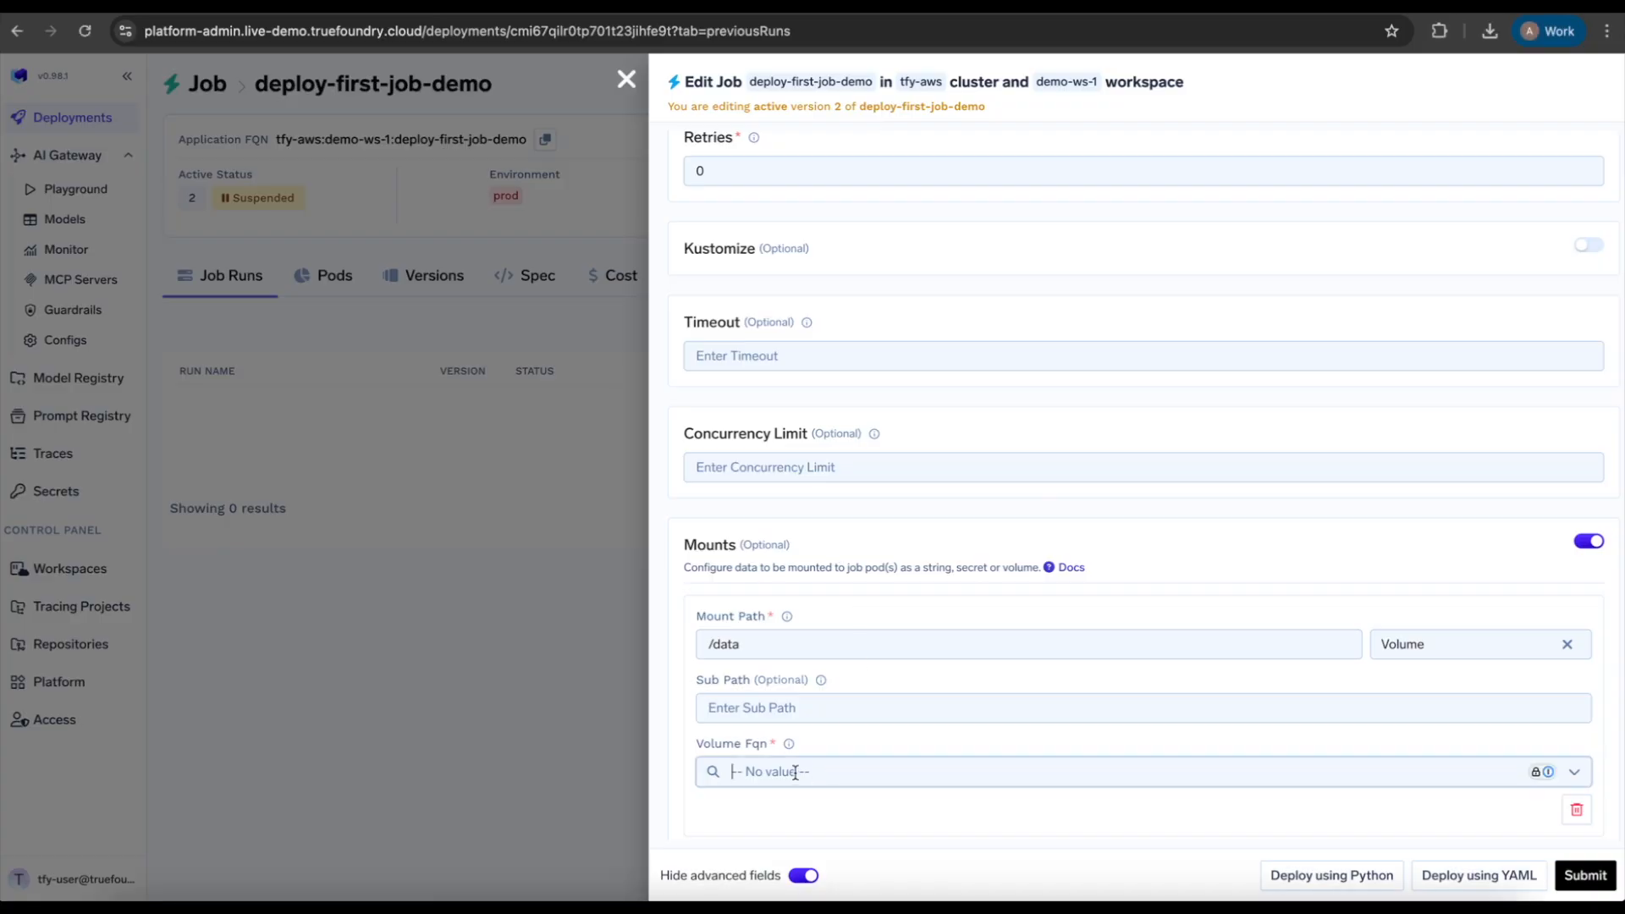
pyautogui.hotkey('ctrl', 'v')
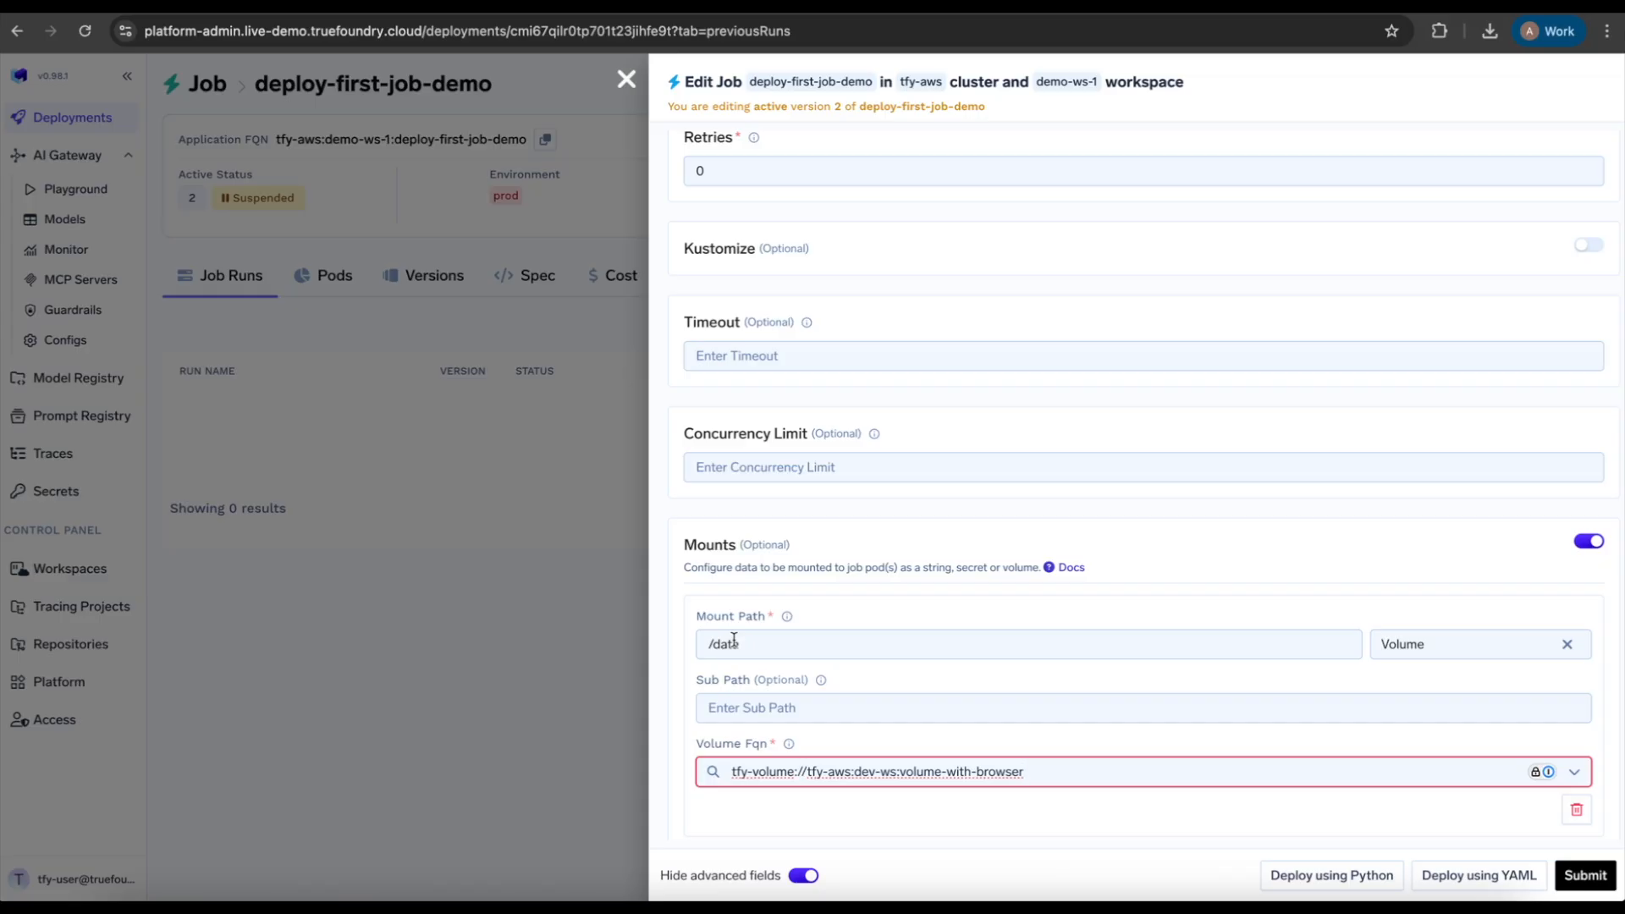
# Step: Disable Mounts in the job's edit form, accepting the reset of its data
pyautogui.click(1591, 542)
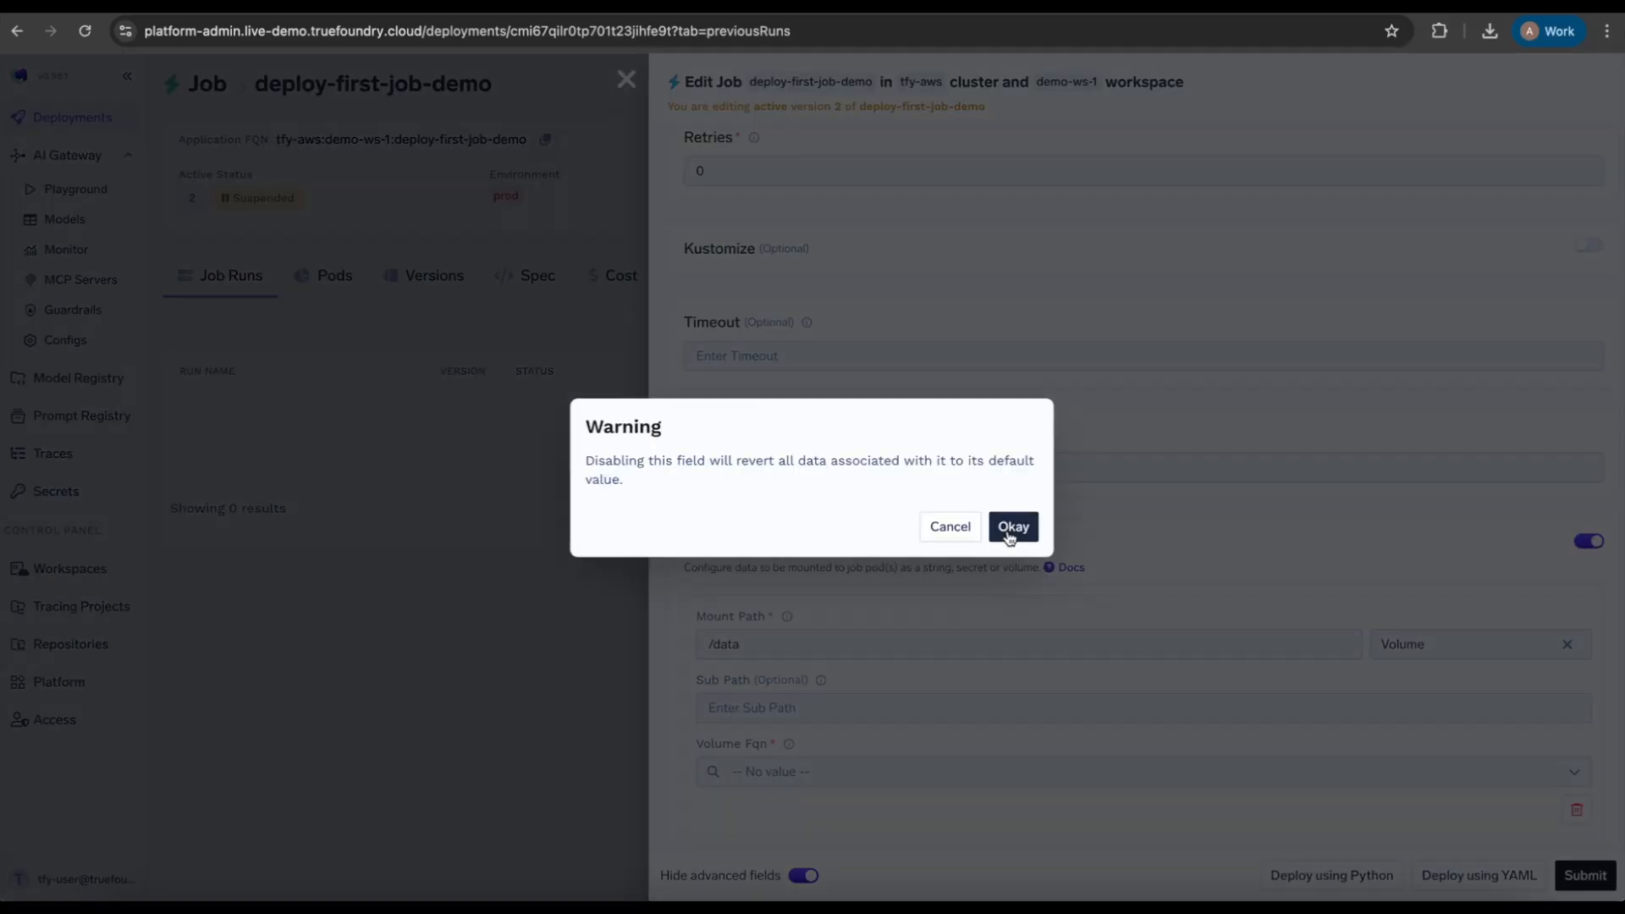
pyautogui.click(1009, 529)
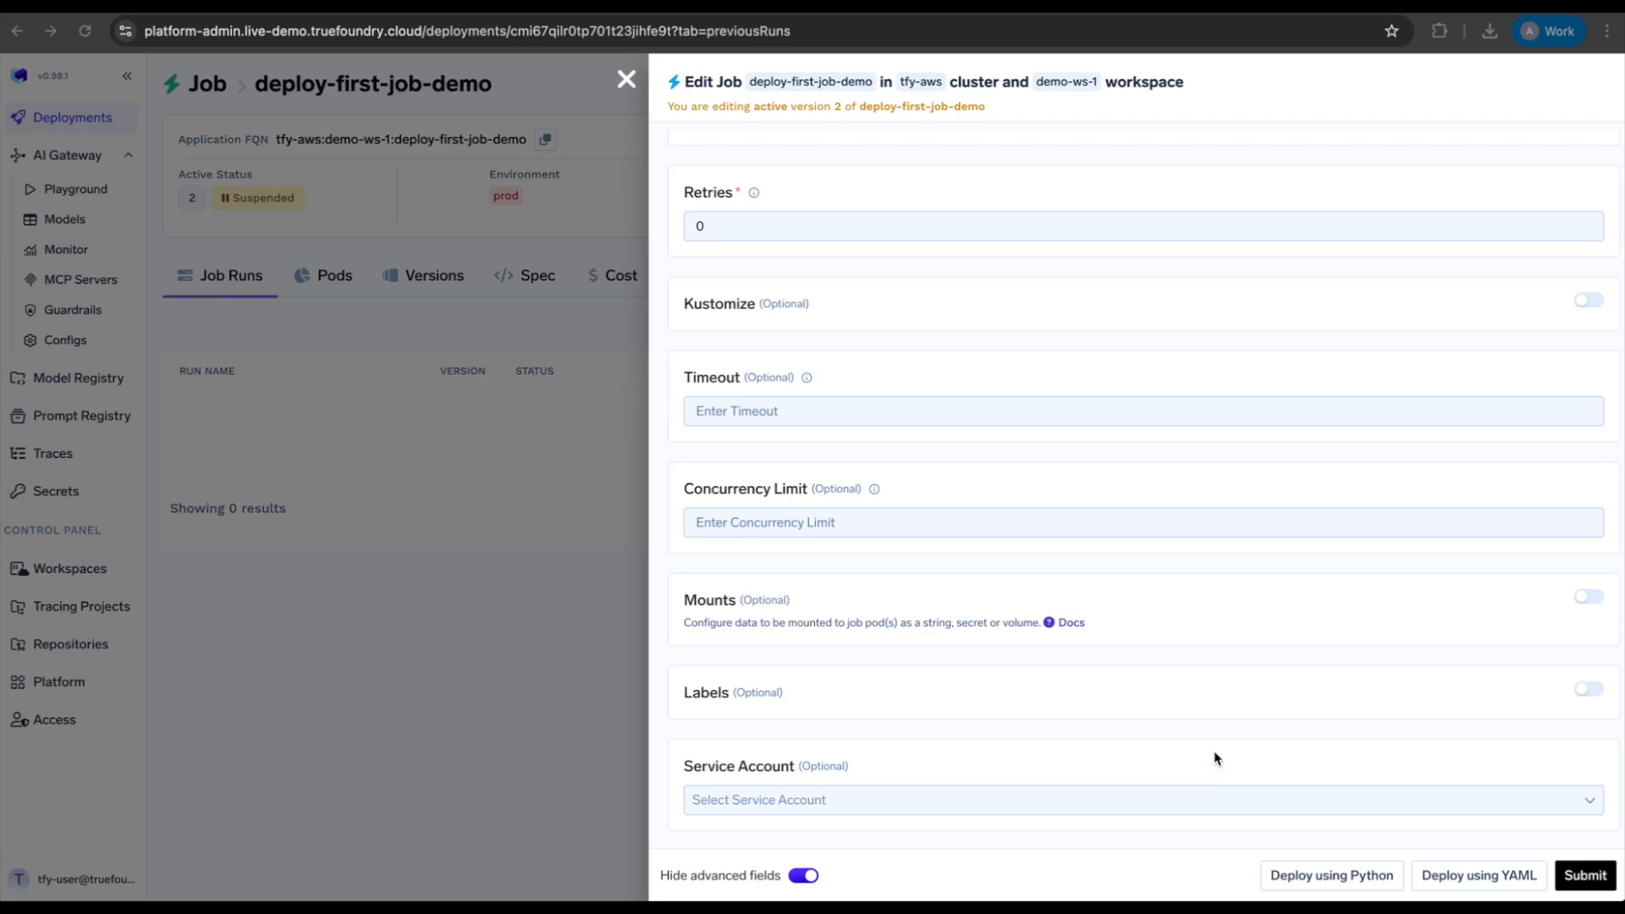
pyautogui.press('Escape')
pyautogui.click(963, 526)
# Step: Enable Alerts on the job and add a new alert entry
pyautogui.scroll(5, 974, 535)
pyautogui.scroll(1, 974, 535)
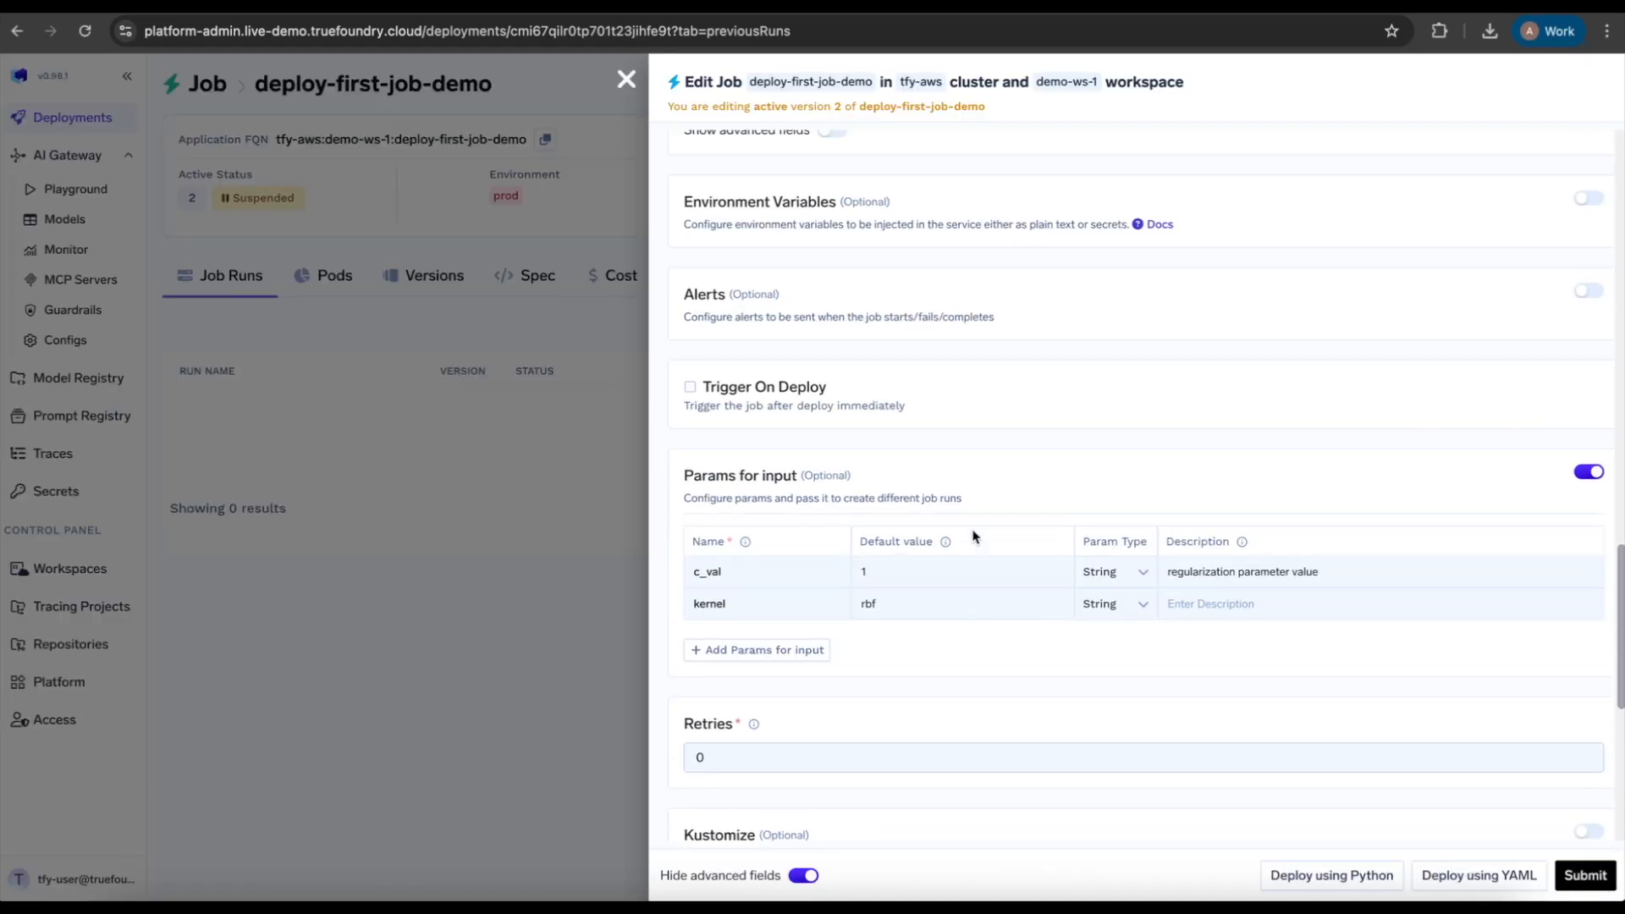
pyautogui.scroll(5, 973, 535)
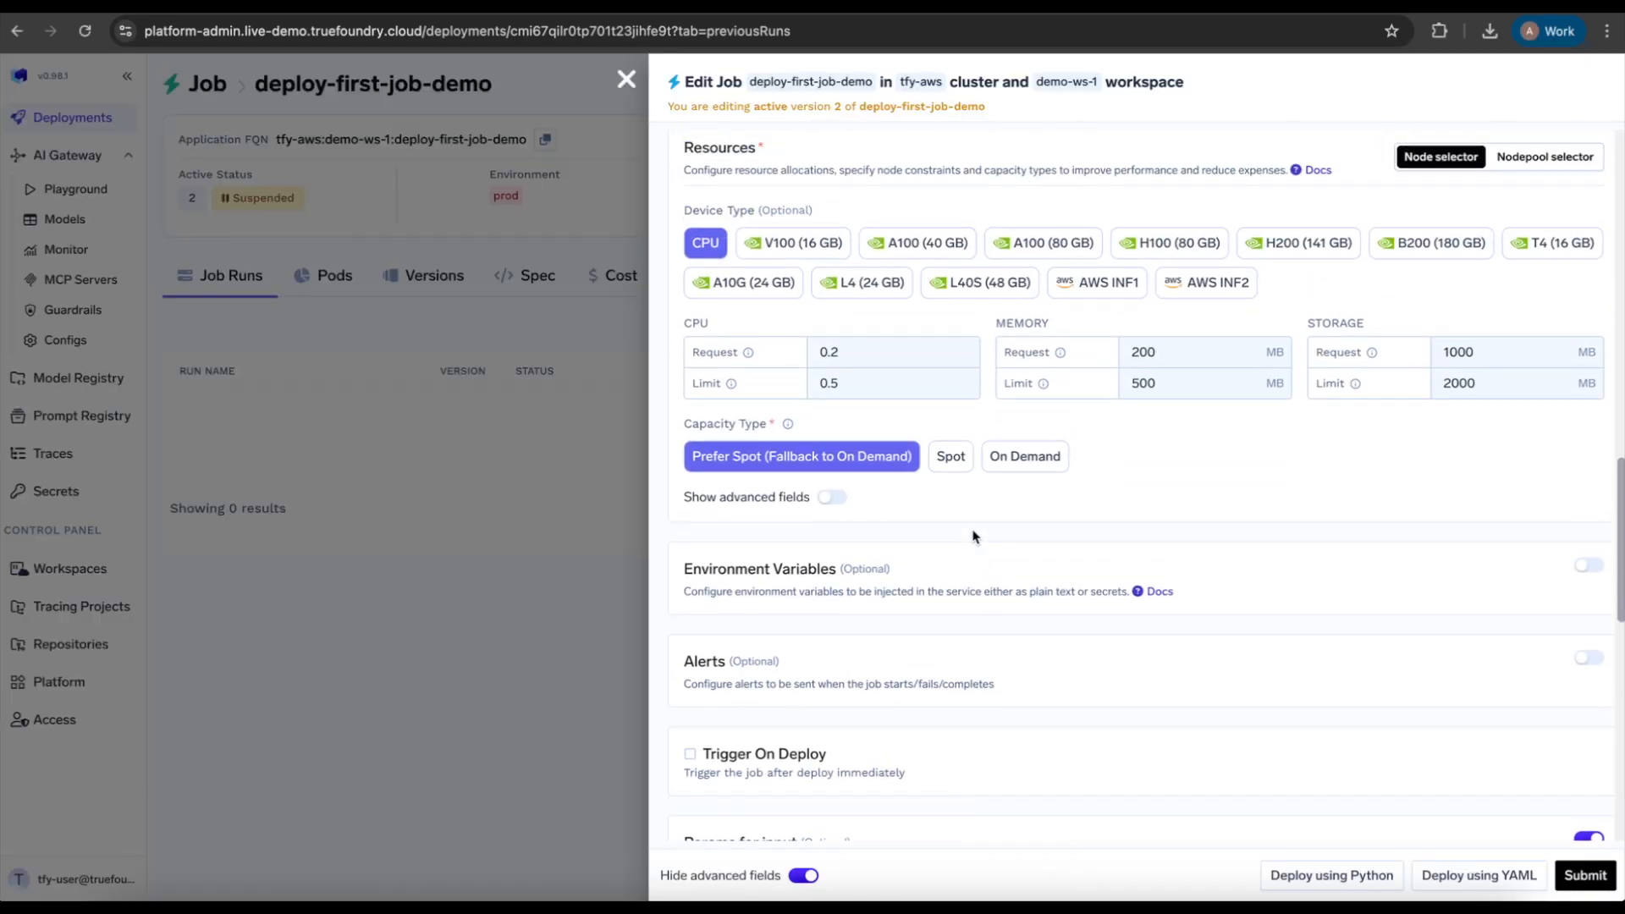
pyautogui.click(1591, 661)
pyautogui.scroll(-1, 1368, 658)
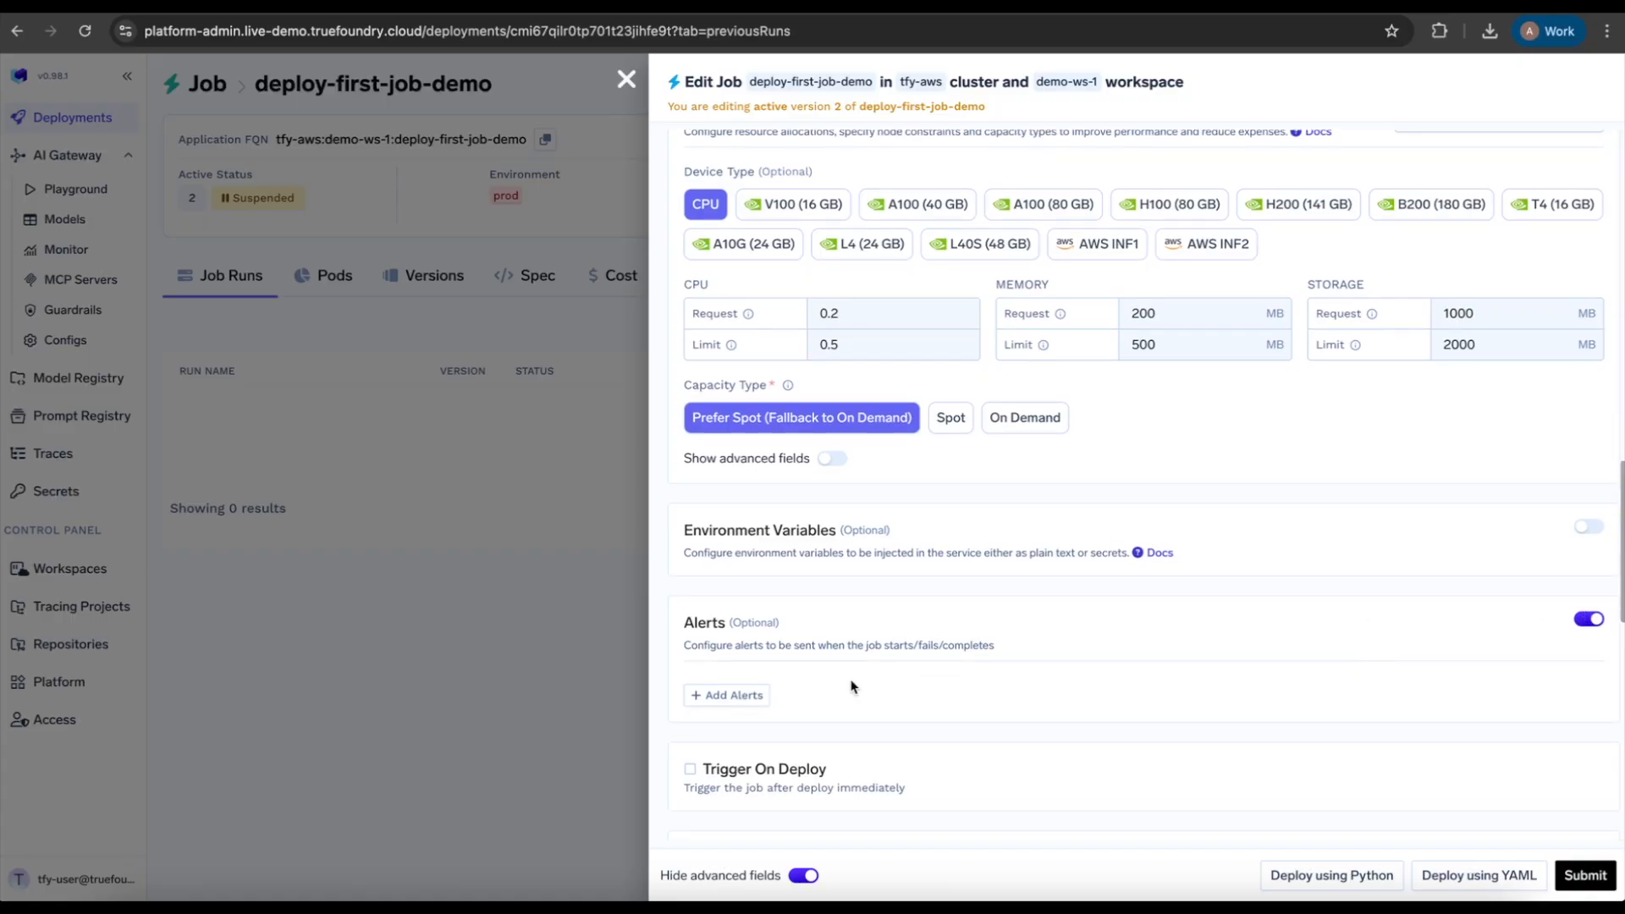
pyautogui.click(748, 703)
pyautogui.scroll(-2, 745, 702)
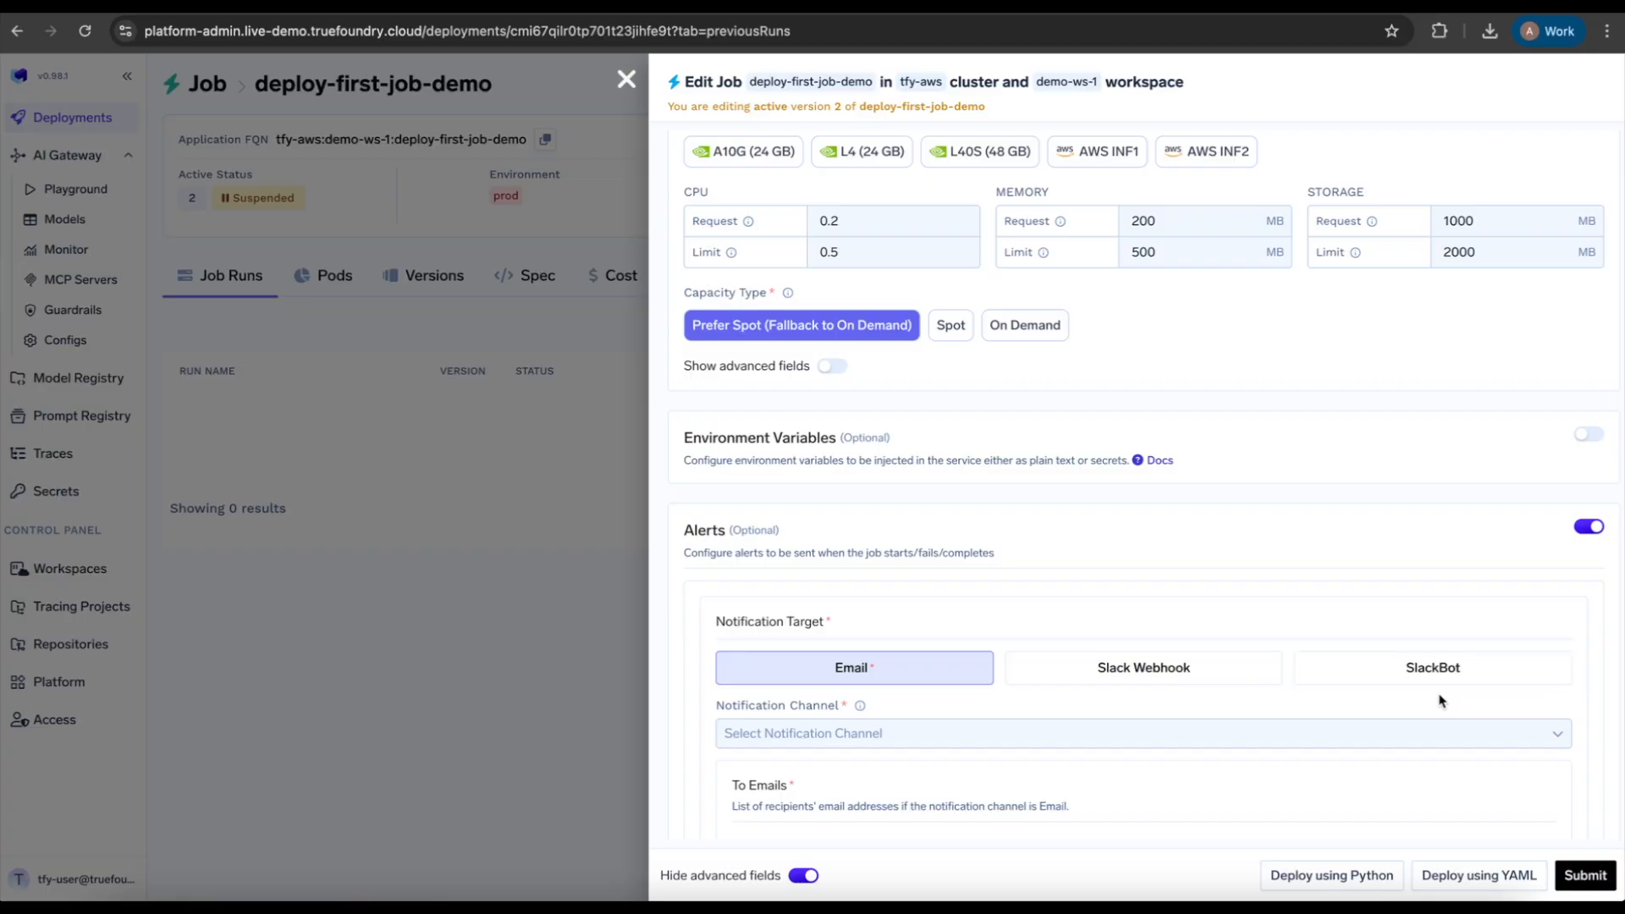
# Step: Close the job's edit form, discarding all unsaved changes
pyautogui.press('Escape')
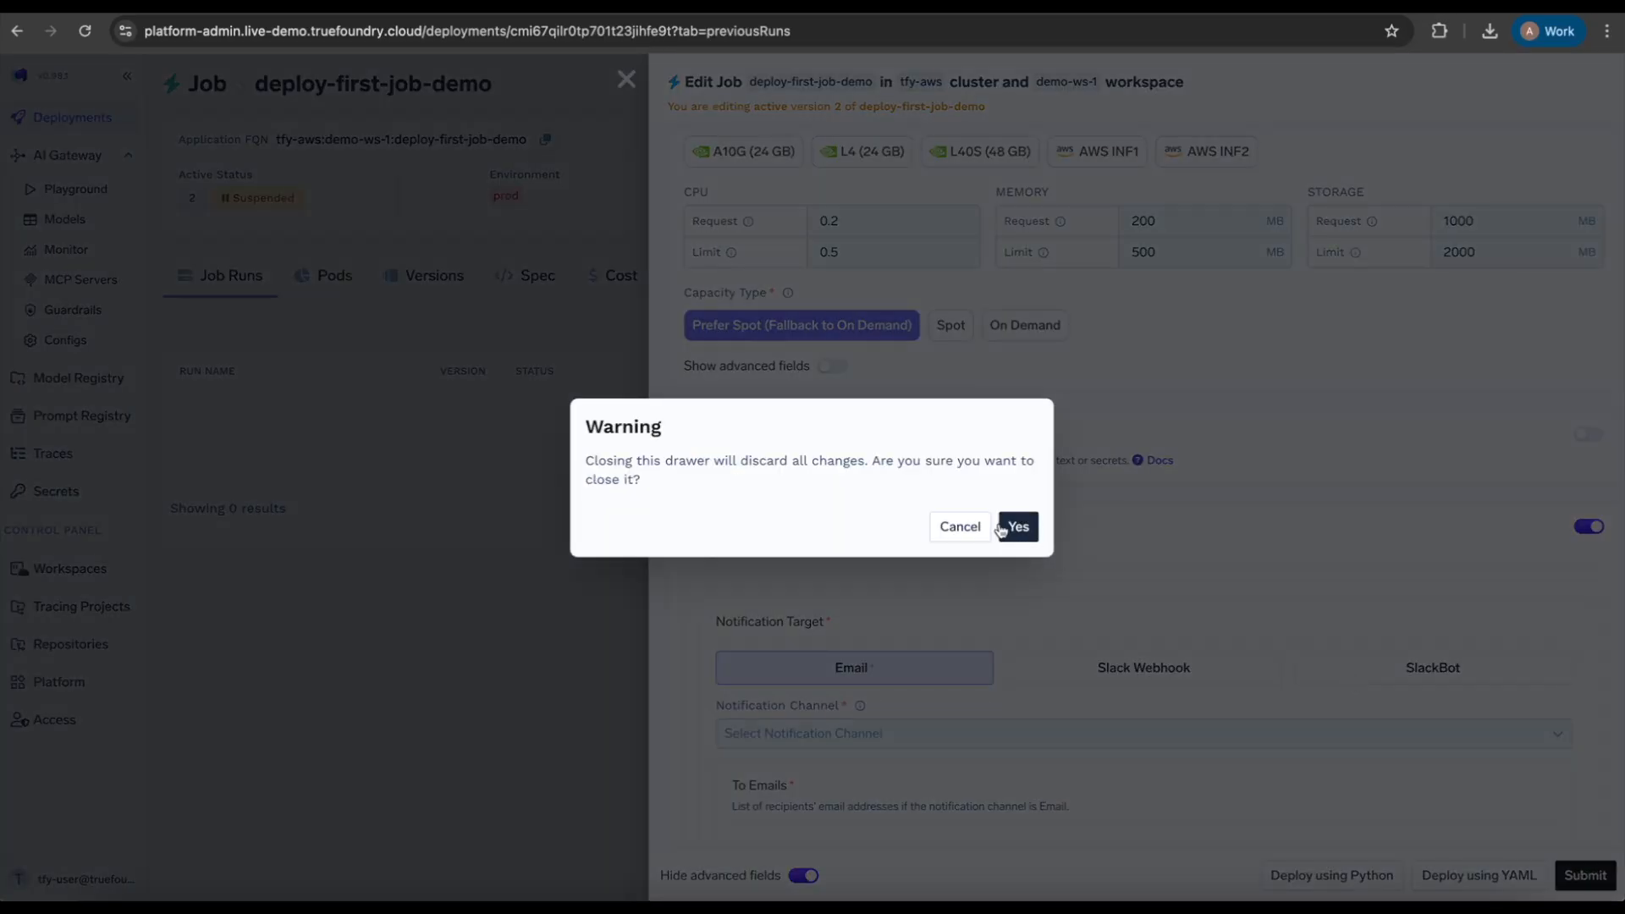
pyautogui.click(1014, 526)
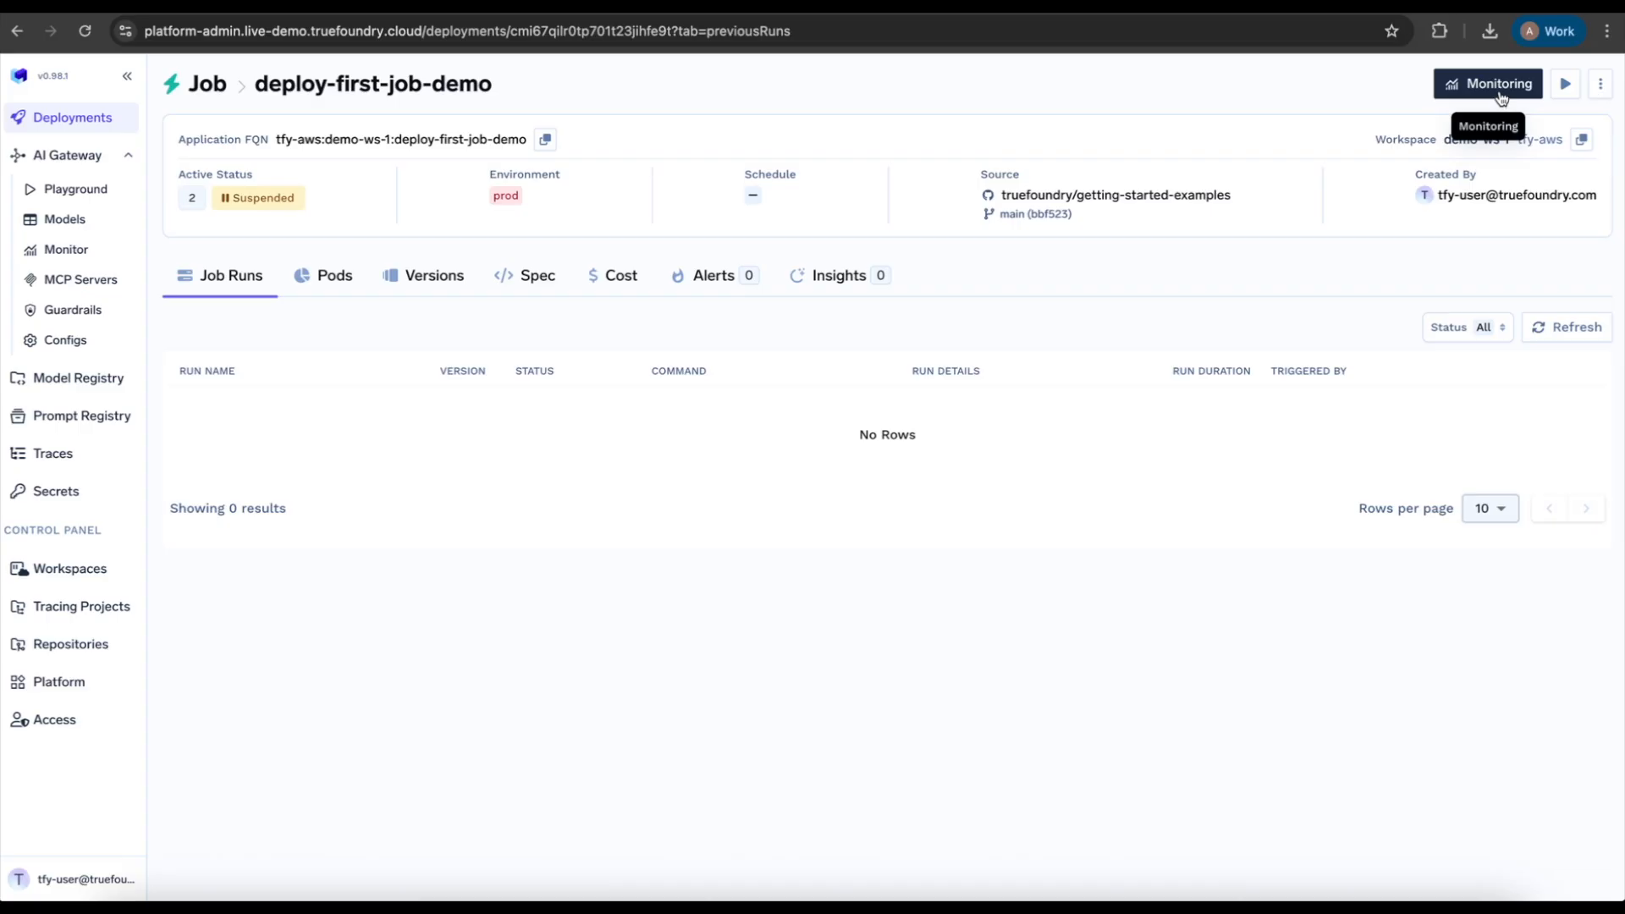